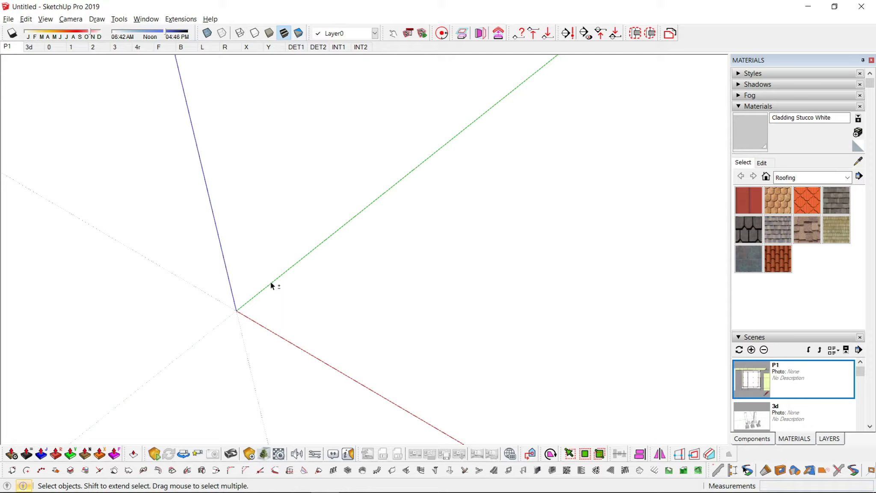
Start a rectangle with its first corner on the ground plane beside the origin
key(r)
click(300, 295)
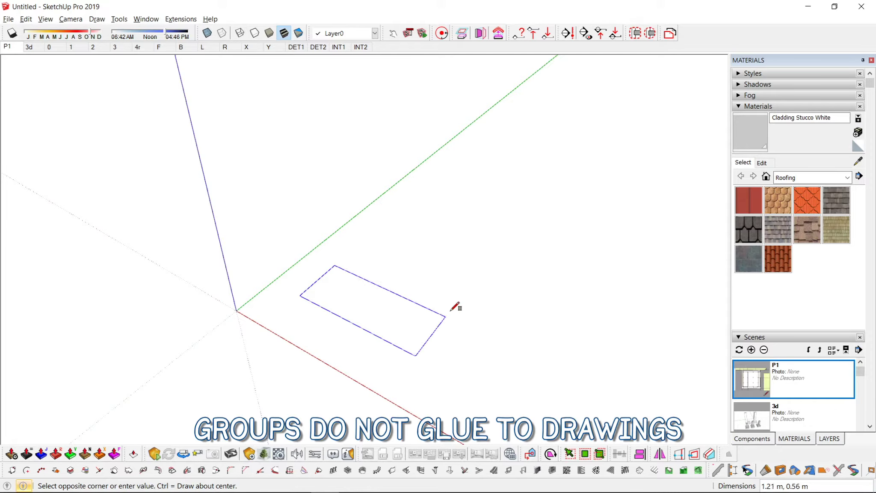
Finish the roughly 1.21 m by 0.56 m rectangle and push/pull it into a cube
click(443, 277)
key(p)
click(385, 290)
click(370, 243)
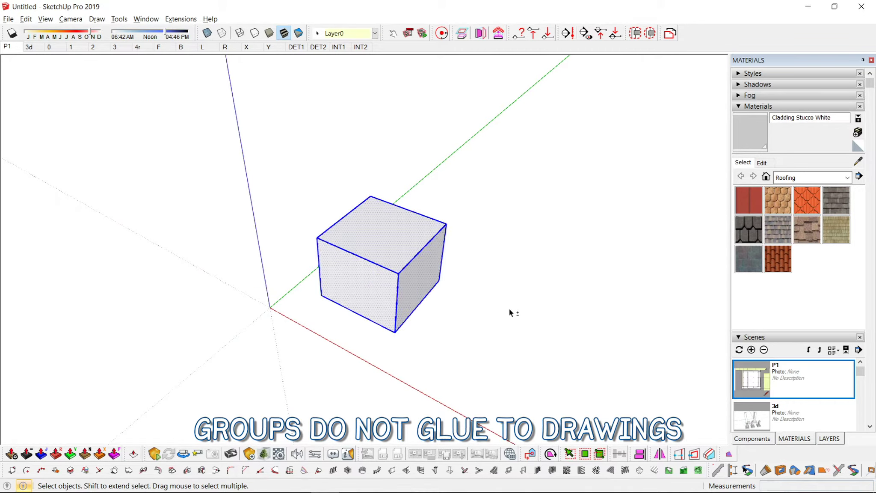
Make the cube a group
shift+middle_drag(520, 317, 411, 240)
right_click(283, 165)
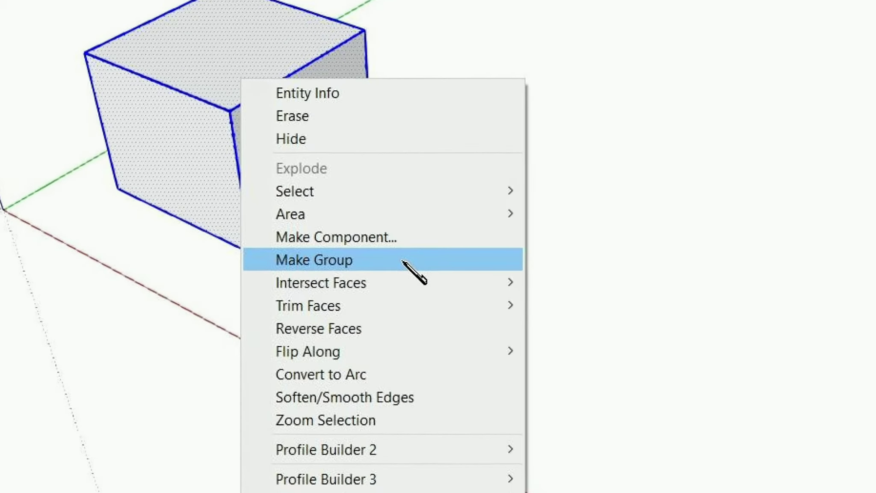
click(443, 263)
mouse_move(348, 260)
middle_down()
mouse_move(323, 190)
mouse_move(265, 265)
middle_up()
Place a Ctrl-Move copy of the grouped cube beside the original
key(m)
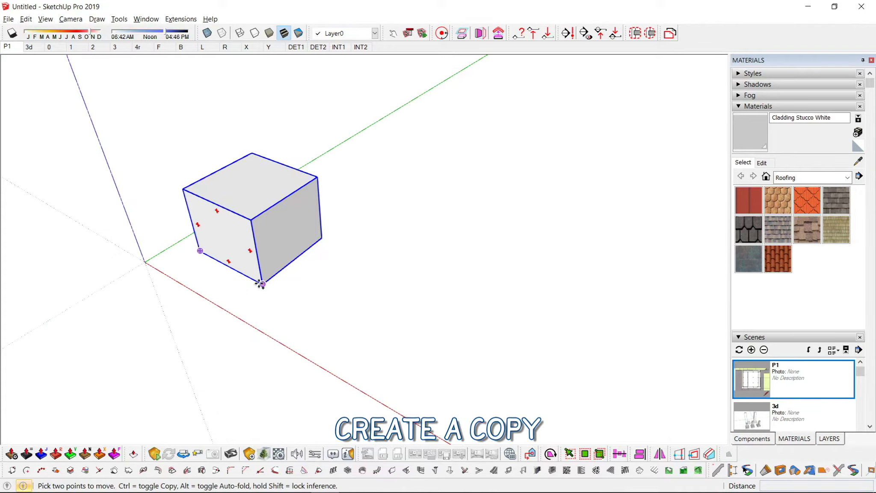
click(261, 283)
key(ctrl)
click(378, 203)
Clear the selection and window-select both cubes together
key(space)
click(401, 112)
mouse_move(401, 111)
middle_down()
mouse_move(382, 209)
mouse_move(422, 254)
mouse_move(201, 139)
middle_up()
drag(201, 139, 385, 270)
right_click(341, 201)
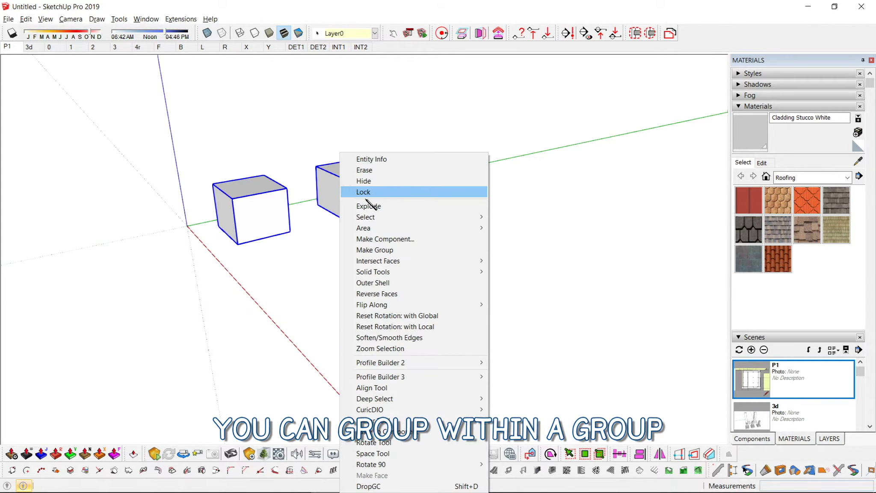
Wrap the two cube groups in one outer group, then open and close it for editing
click(376, 251)
mouse_move(376, 252)
middle_down()
mouse_move(374, 228)
mouse_move(184, 220)
mouse_move(424, 241)
middle_up()
double_click(374, 228)
click(371, 230)
mouse_move(371, 230)
middle_down()
mouse_move(381, 250)
mouse_move(420, 256)
mouse_move(333, 209)
middle_up()
click(420, 256)
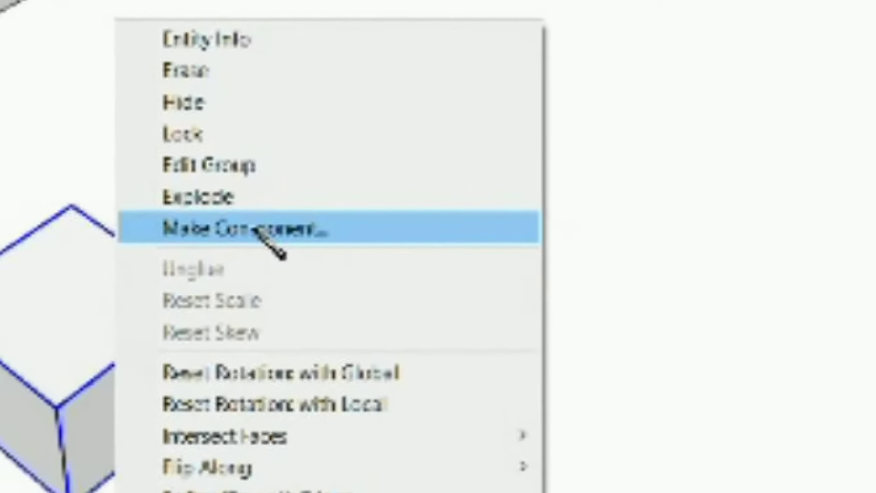
Make the selected cube a component and start a Ctrl-Move copy of it
click(376, 241)
key(Return)
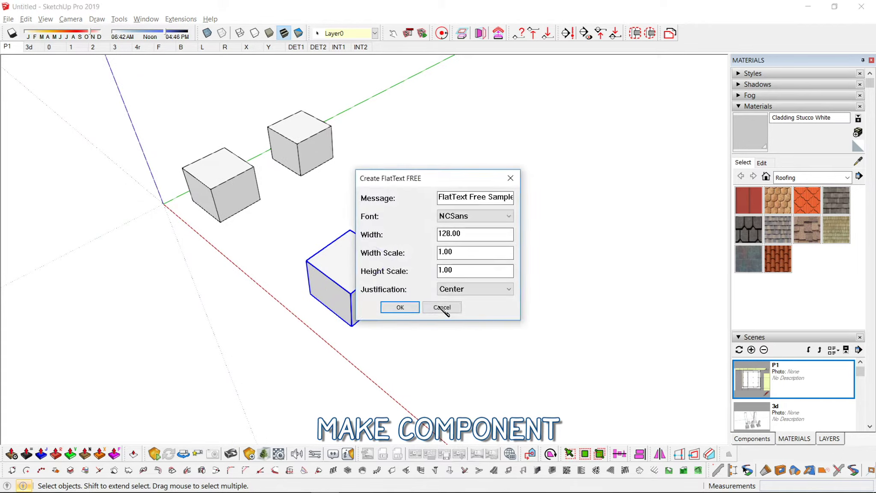
click(442, 307)
shift+middle_drag(381, 297, 372, 301)
key(ctrl)
click(236, 214)
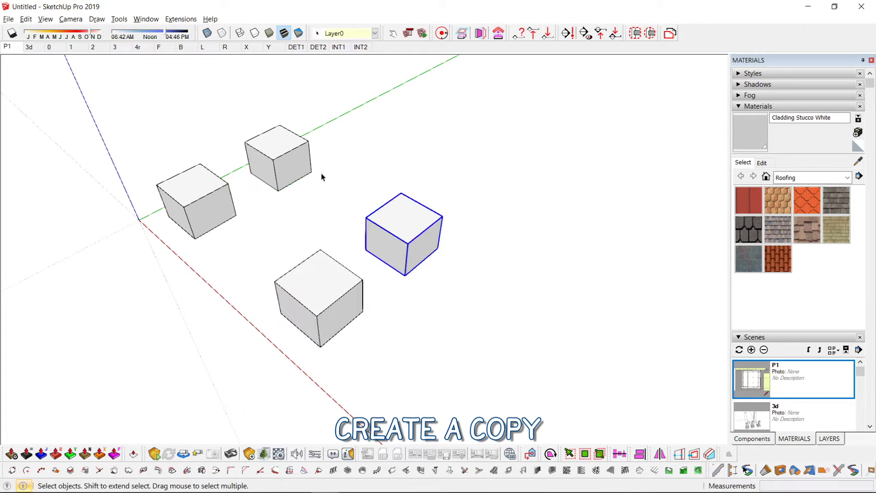
middle_drag(413, 242, 303, 250)
Test pulling a cube's top face upward, cancel it, and open the left cube group
key(p)
click(393, 223)
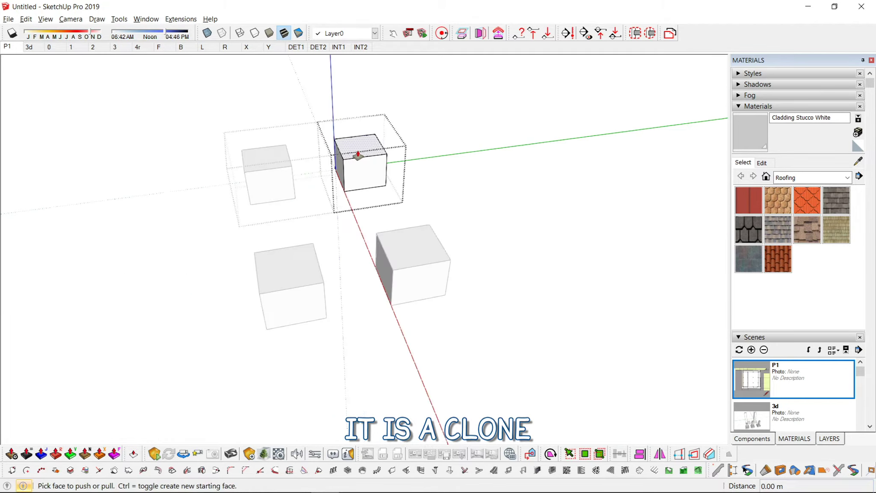
drag(357, 152, 363, 106)
key(Escape)
click(270, 157)
double_click(269, 156)
Edit the lower-right component's top face to test linked copies, then select the two-cube group
key(p)
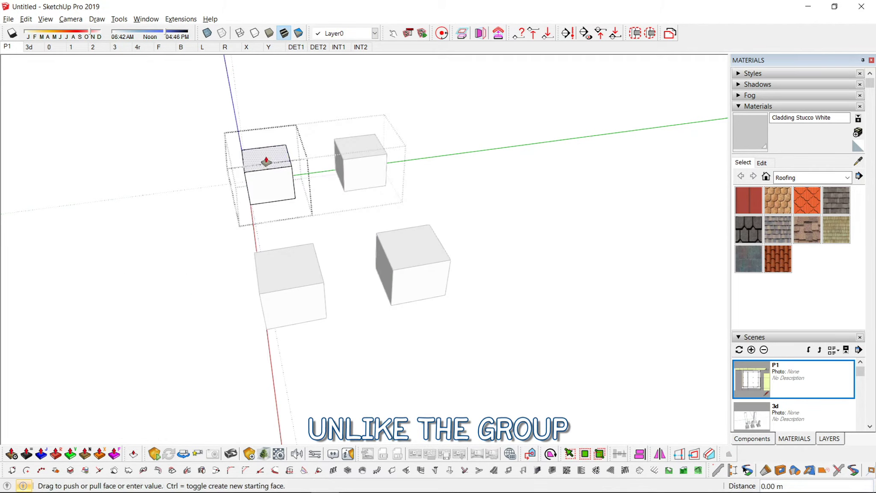
double_click(393, 233)
click(404, 248)
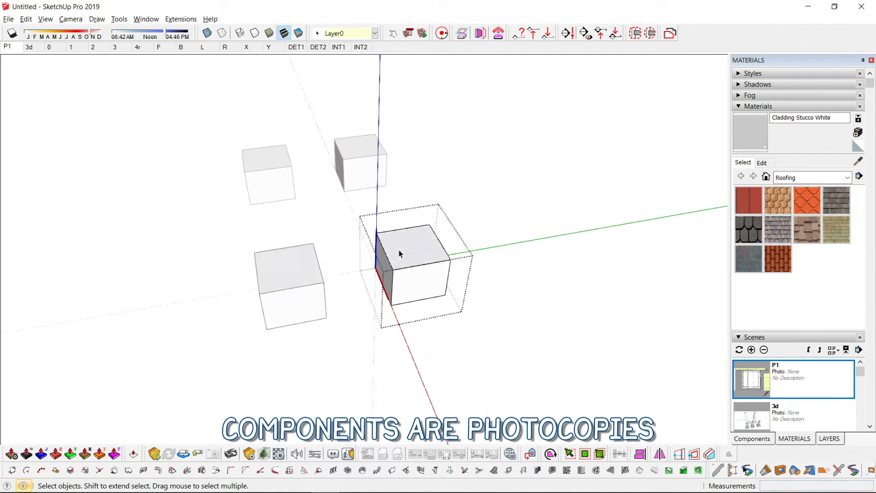
key(p)
key(space)
key(Escape)
middle_drag(397, 212, 322, 187)
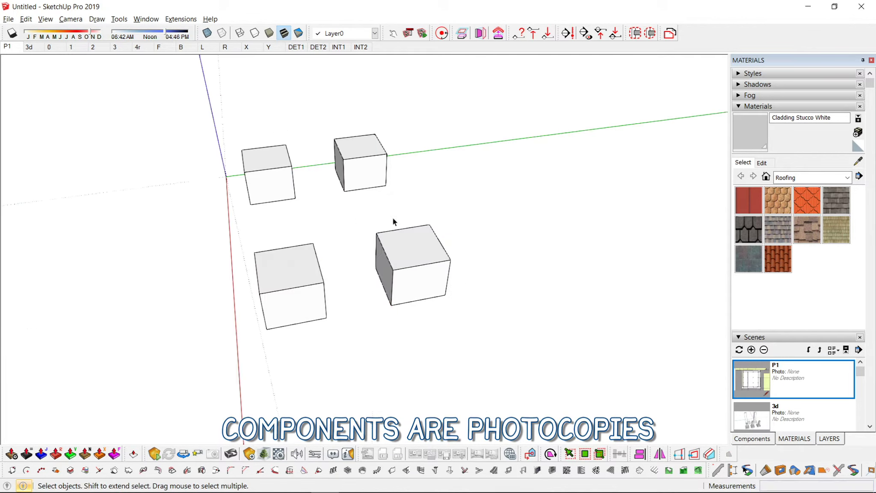
click(322, 187)
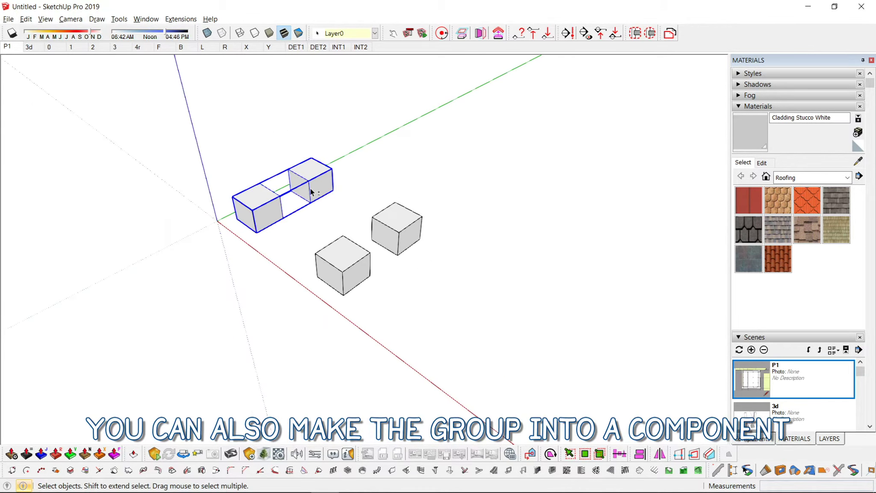
Make the two-cube group a component and place a Ctrl-copy along the green axis
right_click(327, 169)
click(346, 241)
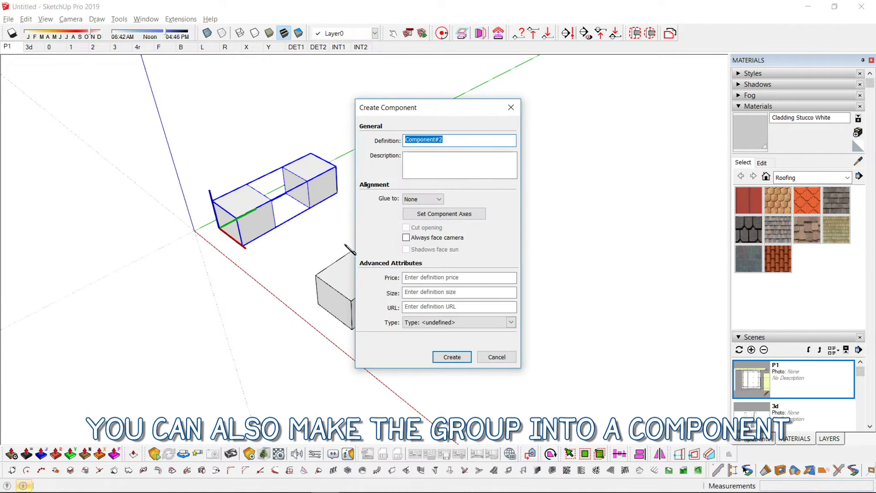
key(Return)
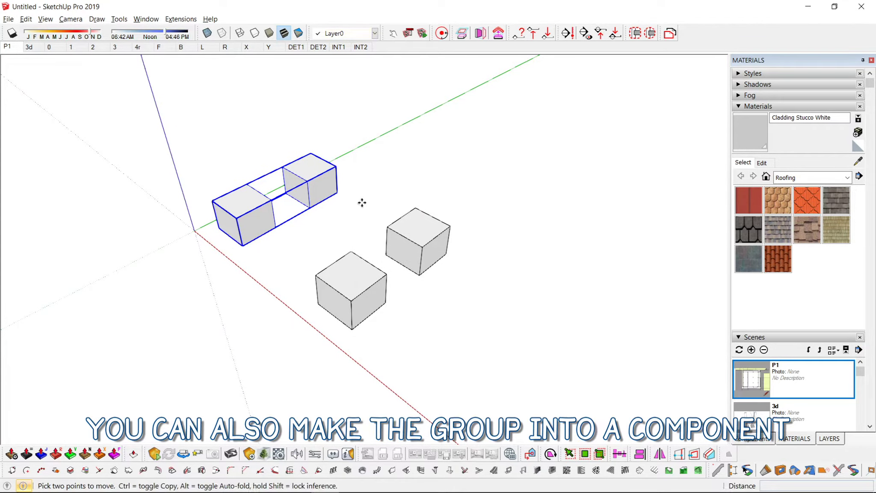
click(333, 192)
key(ctrl)
click(435, 141)
Inside the copied component, stretch the right cube to double height
mouse_move(436, 141)
middle_down()
mouse_move(426, 171)
mouse_move(454, 155)
mouse_move(442, 207)
middle_up()
double_click(454, 155)
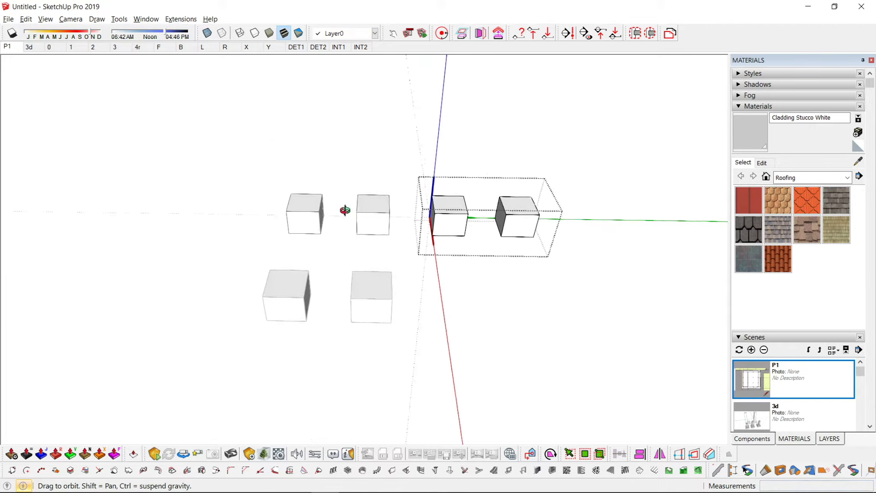
click(443, 207)
click(525, 217)
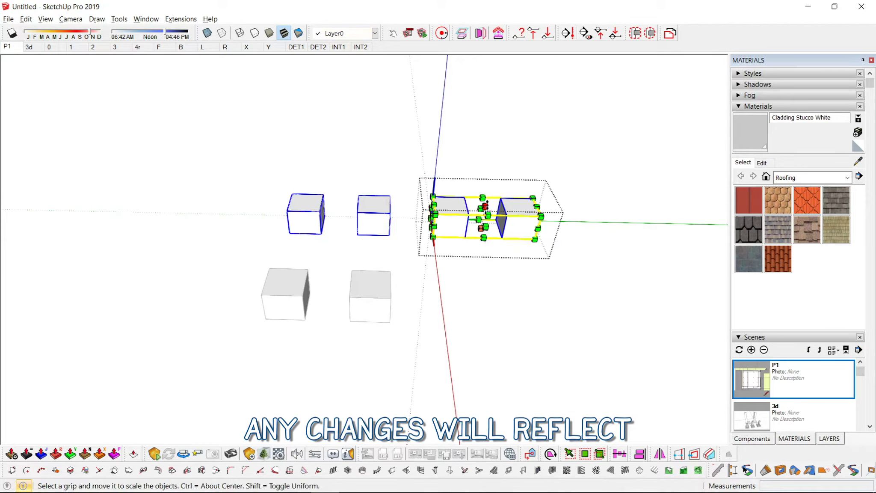
key(space)
drag(523, 203, 519, 177)
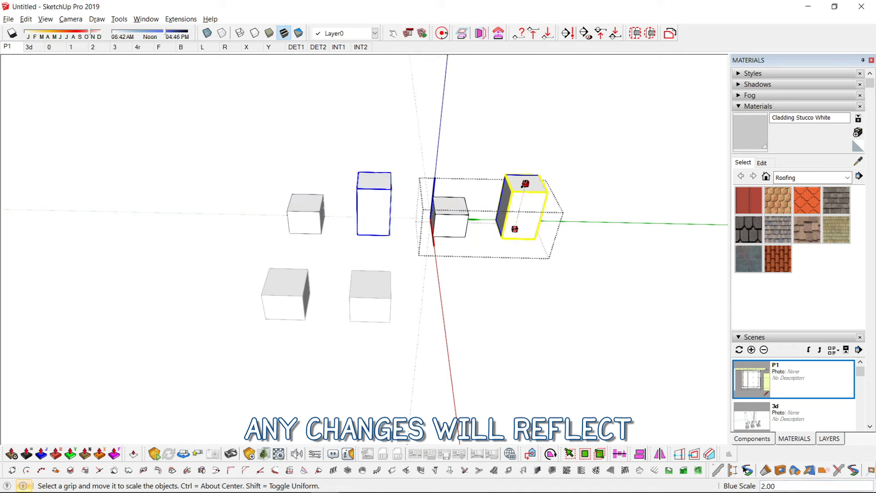
key(space)
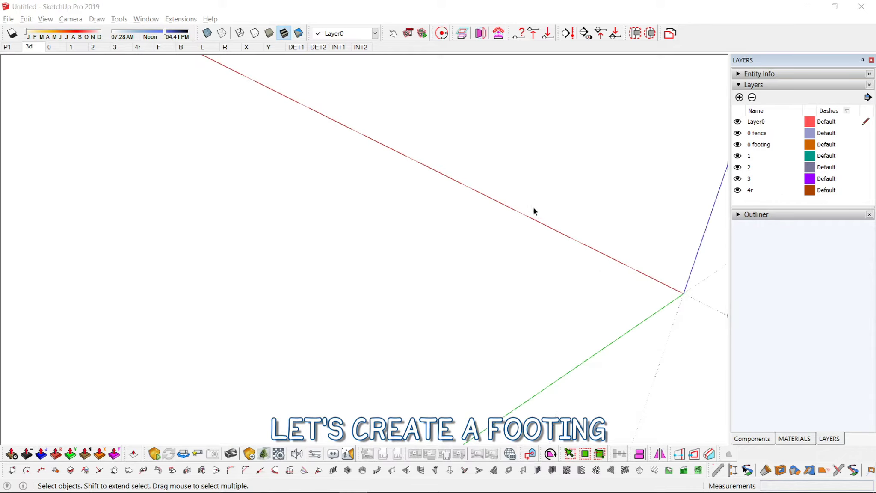
Push/pull the rectangle into a shallow footing slab and make it component 'footing'
middle_drag(532, 207, 486, 286)
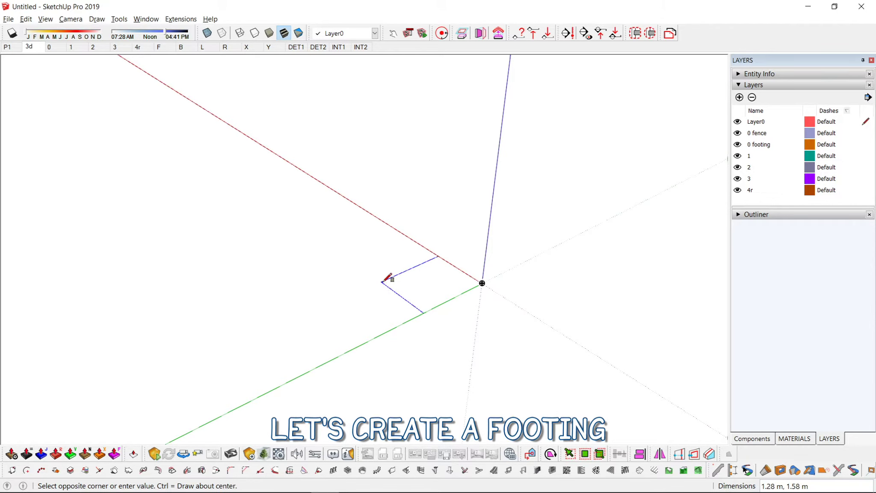
key(p)
click(434, 309)
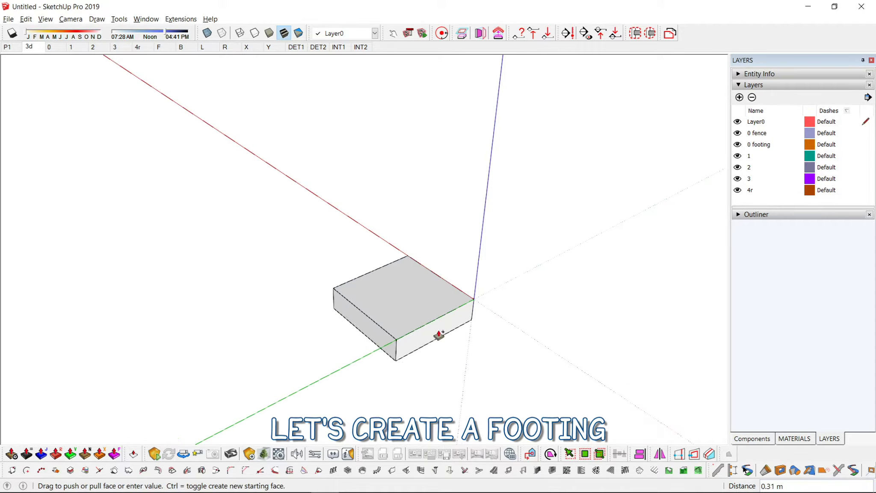
right_click(391, 303)
key(Escape)
key(space)
triple_click(420, 262)
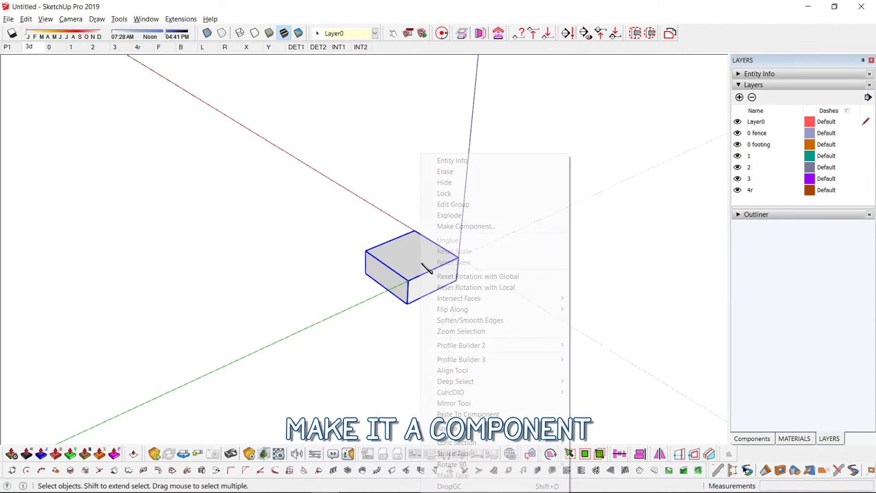
text(gfooting)
key(Return)
Draw a small rectangle on the footing, pull it up, and make it component 'column'
key(Return)
key(r)
click(470, 260)
key(p)
click(451, 259)
key(Return)
scroll(475, 145, down, 3)
key(space)
click(477, 146)
text(gcolumn)
key(Return)
key(Return)
Select the footing together with the column
scroll(429, 184, down, 2)
shift+click(432, 235)
scroll(453, 257, up, 3)
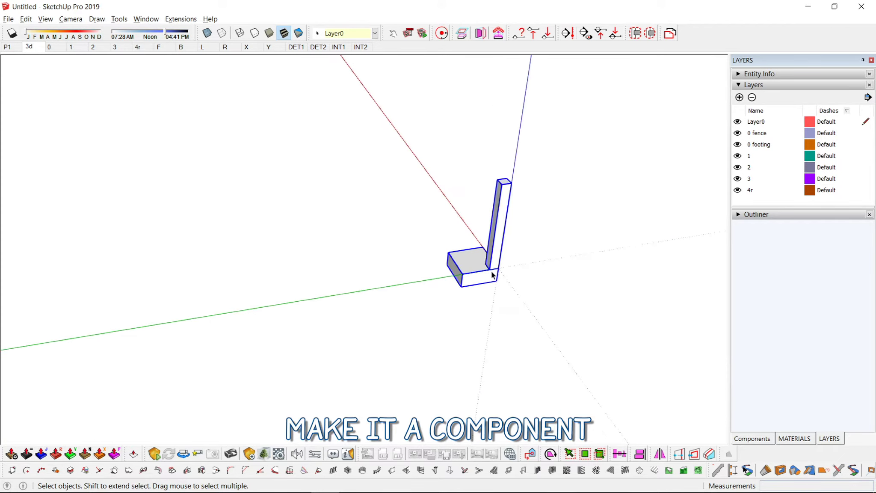
right_click(472, 278)
Wrap footing and column into one combined component and open it for editing
click(525, 200)
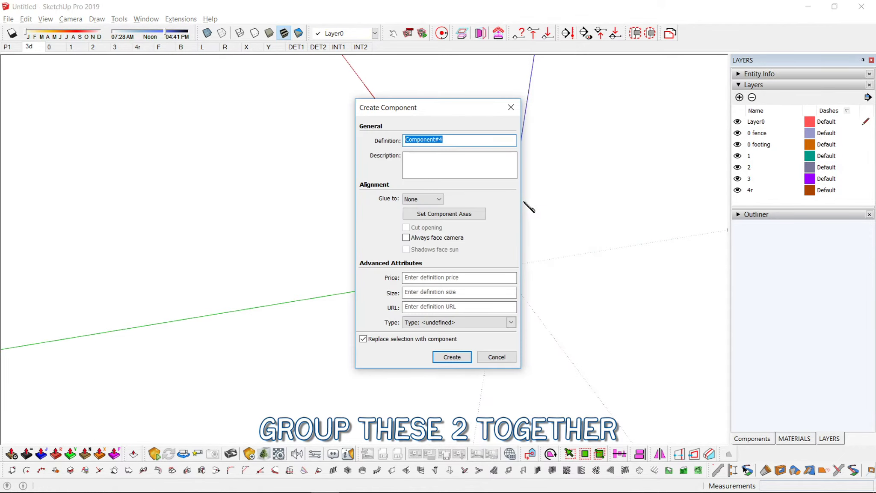
text(c)
text(umn)
key(Return)
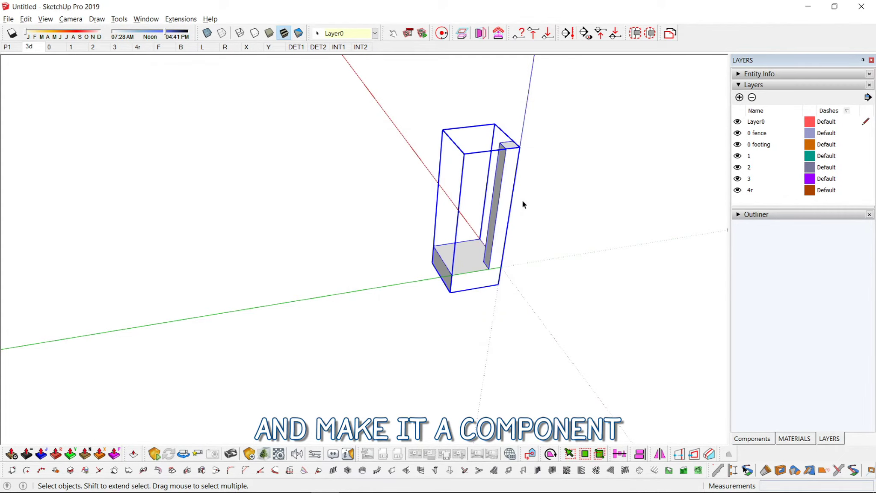
middle_drag(479, 284, 557, 231)
double_click(540, 216)
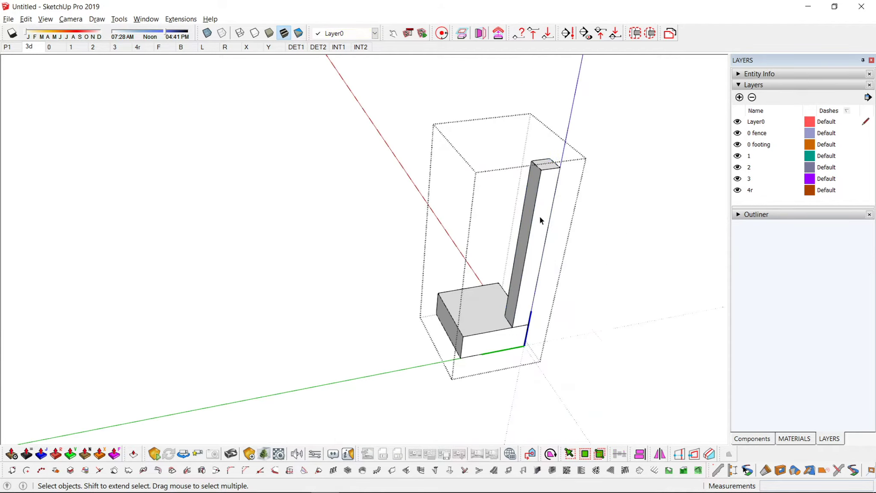
key(p)
click(542, 192)
Copy the footing-column unit to line up three units along the green axis
key(Return)
click(535, 197)
key(m)
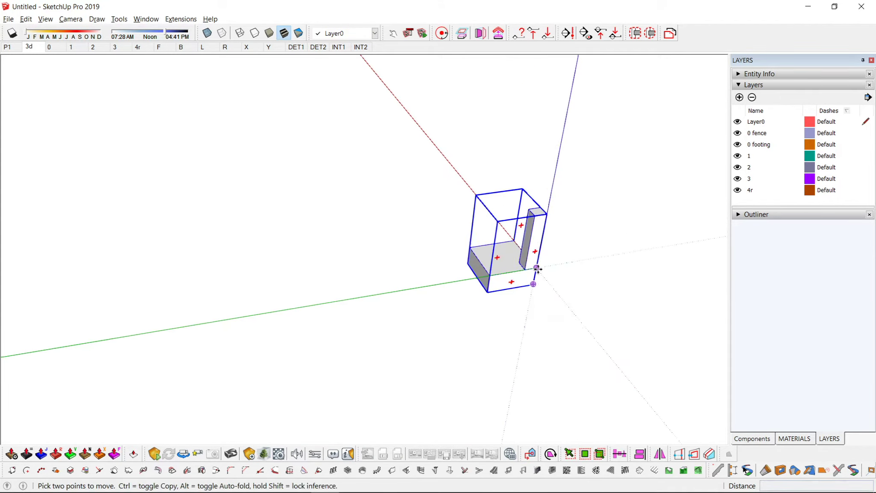
click(432, 288)
key(space)
key(m)
click(408, 269)
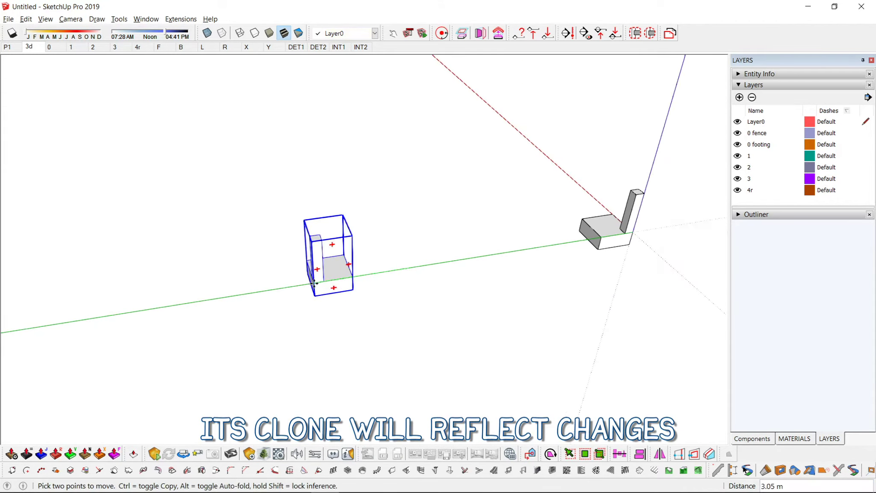
middle_drag(228, 342, 634, 315)
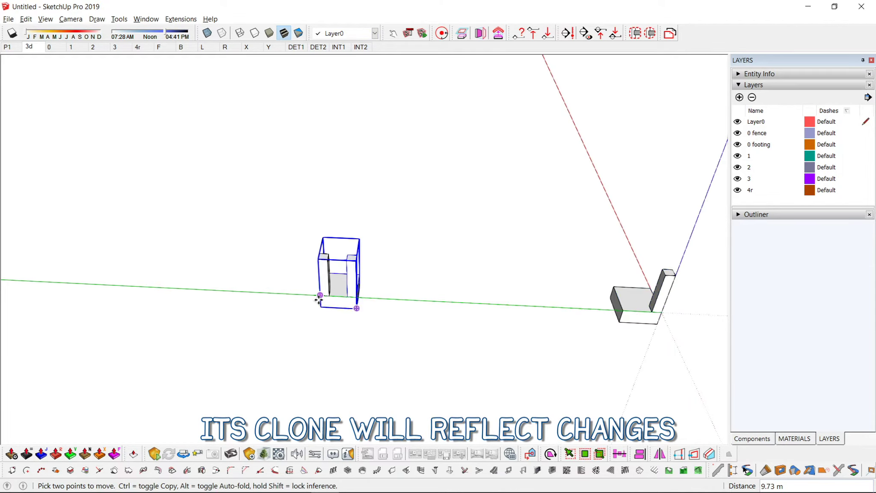
mouse_move(345, 249)
middle_down()
mouse_move(612, 270)
mouse_move(450, 280)
middle_up()
key(space)
Make the footing component unique and array copies along the red axis with 3/
right_click(450, 281)
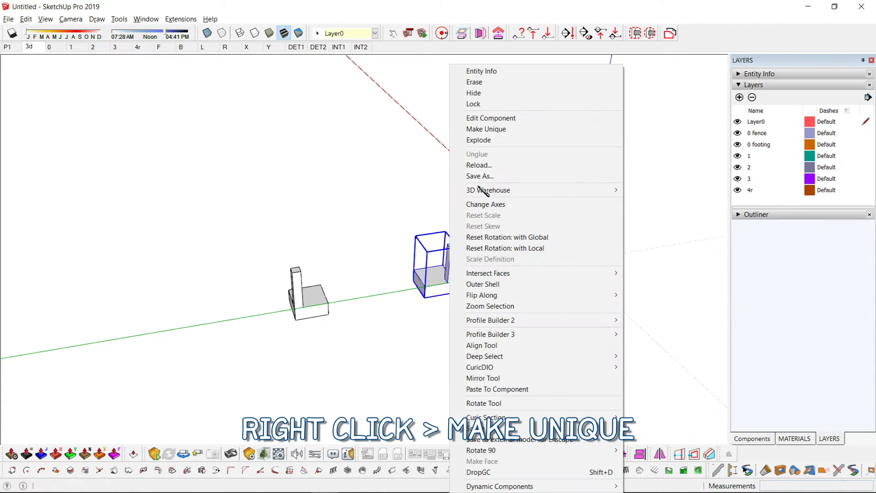
click(497, 129)
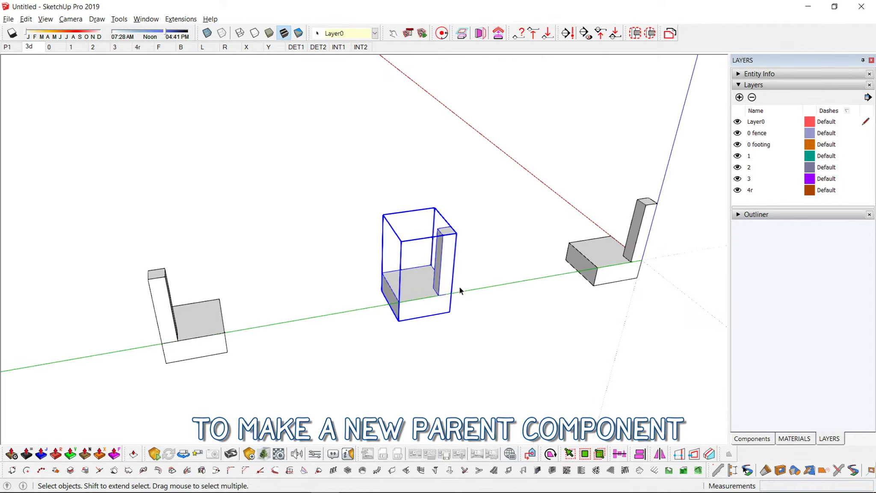
double_click(447, 267)
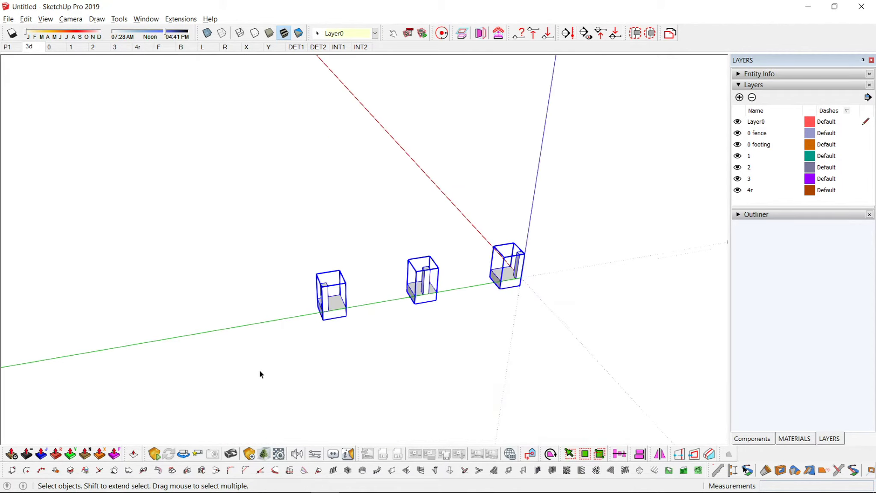
click(307, 201)
key(ctrl+z)
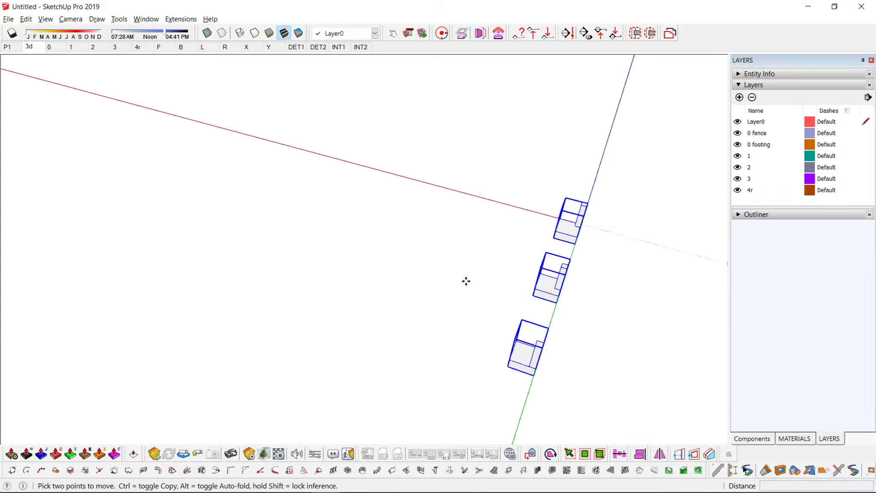
click(254, 205)
text(3/)
key(Return)
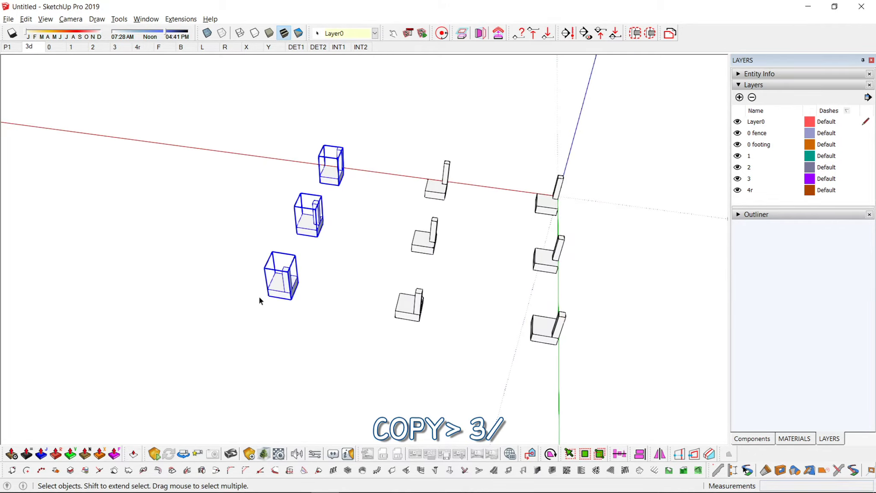
Move one footing-column unit to a new grid position
middle_drag(458, 123, 436, 217)
middle_drag(326, 248, 281, 280)
key(m)
drag(281, 280, 423, 377)
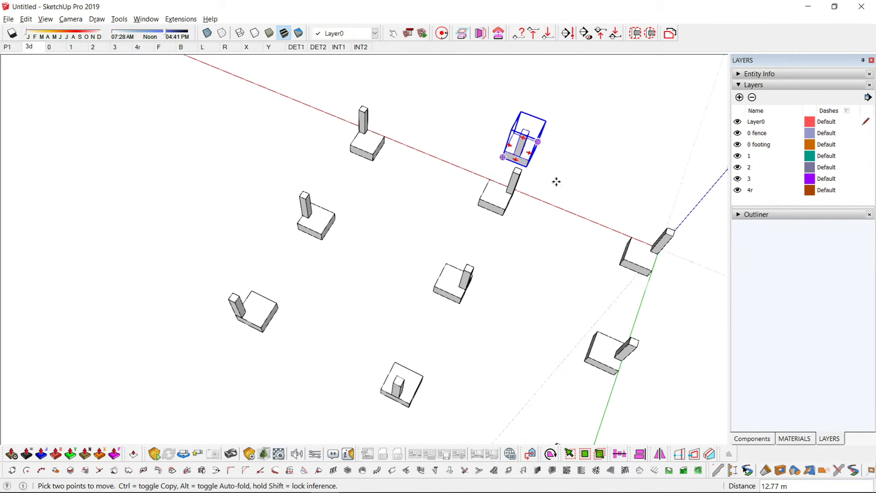
click(535, 143)
Make another footing unit unique to complete the three-by-three grid
scroll(539, 141, up, 1)
scroll(486, 177, up, 1)
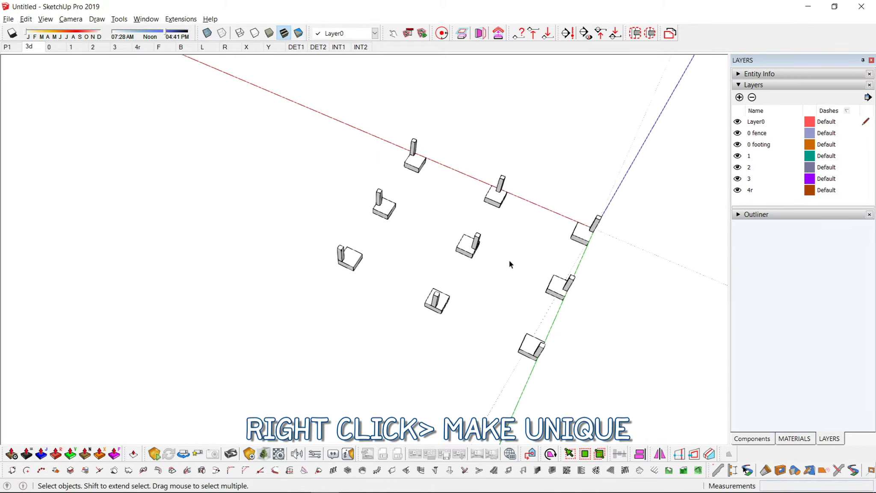
scroll(514, 250, up, 2)
scroll(491, 242, up, 2)
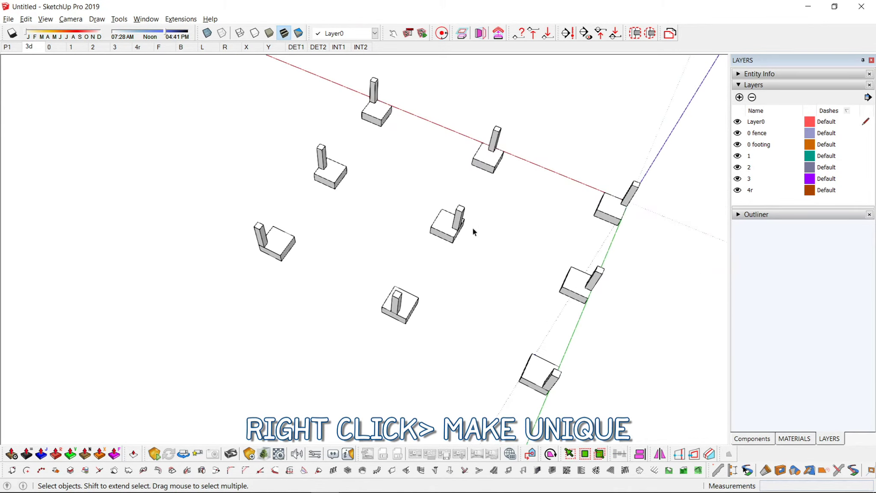
right_click(448, 223)
click(506, 130)
scroll(447, 222, up, 5)
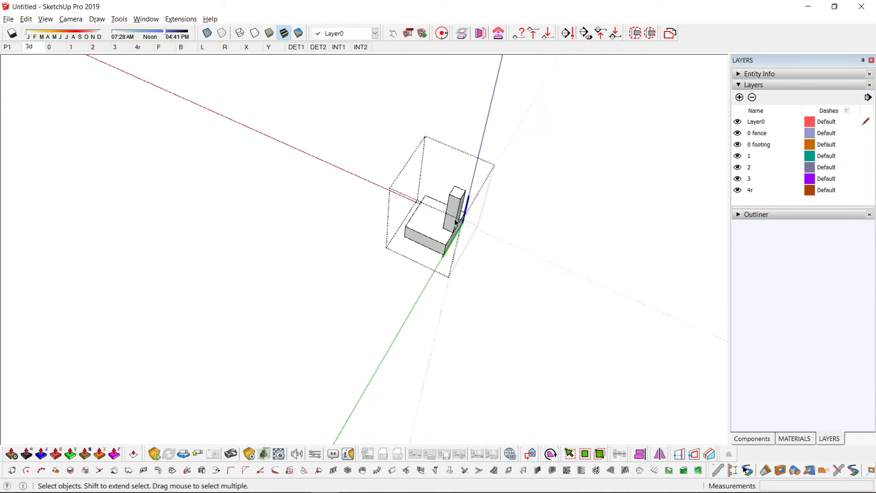
key(m)
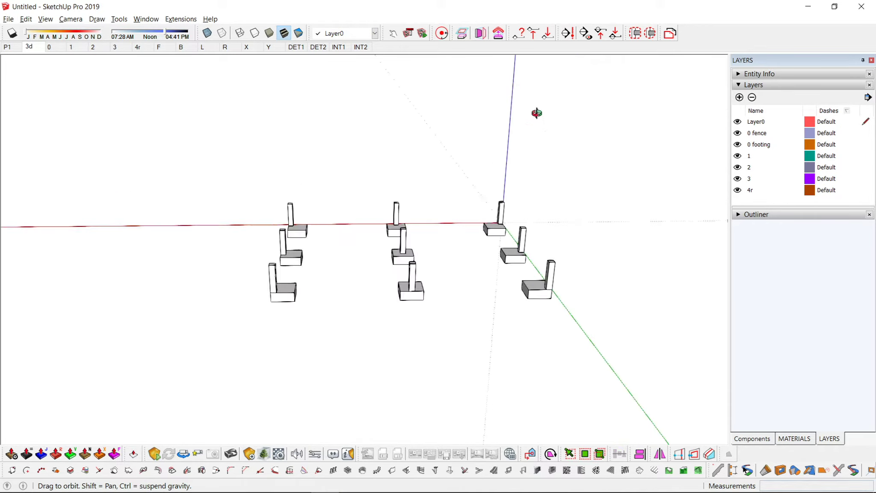
Move the footing assembly 1.50 m, set layer 0 footing current, and place a copy above the slab
drag(565, 198, 557, 256)
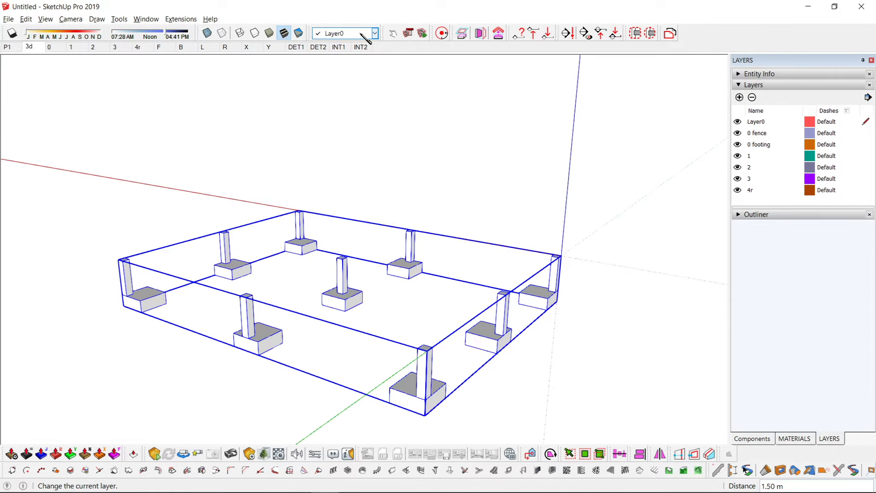
click(355, 64)
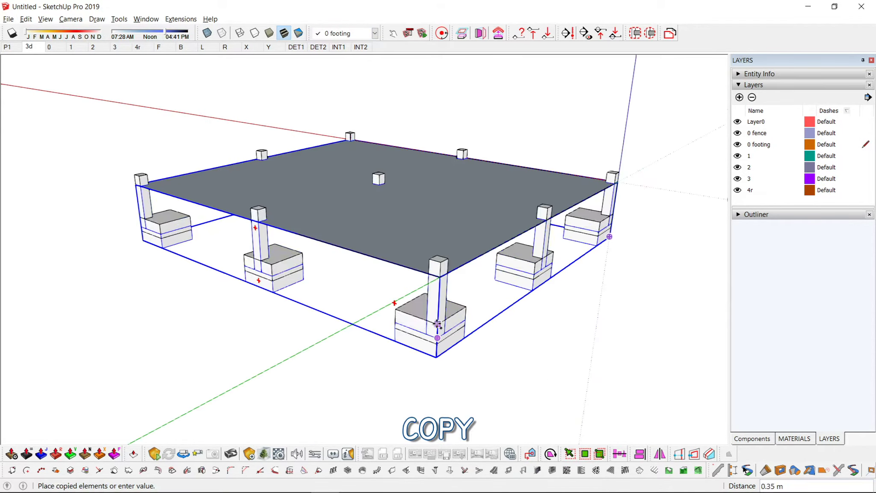
click(436, 195)
mouse_move(436, 194)
middle_down()
mouse_move(556, 217)
mouse_move(459, 208)
middle_up()
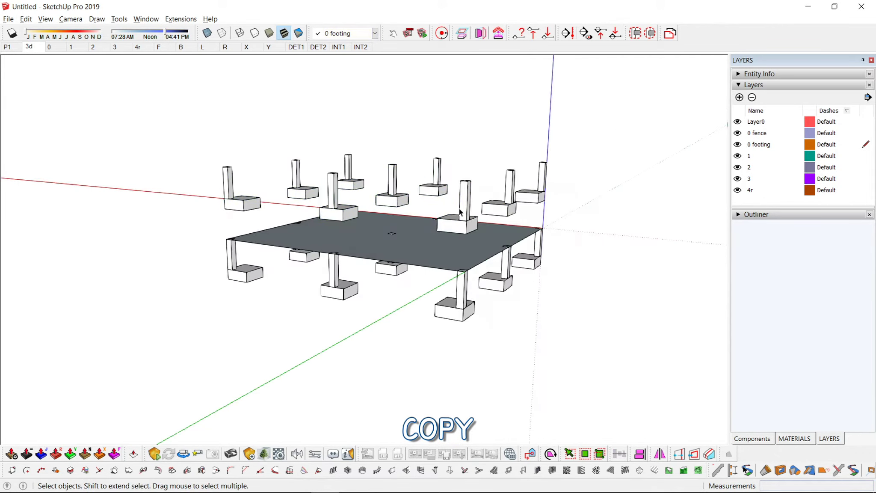
Explode the raised copy and select a single upper column
right_click(459, 208)
click(511, 226)
click(440, 220)
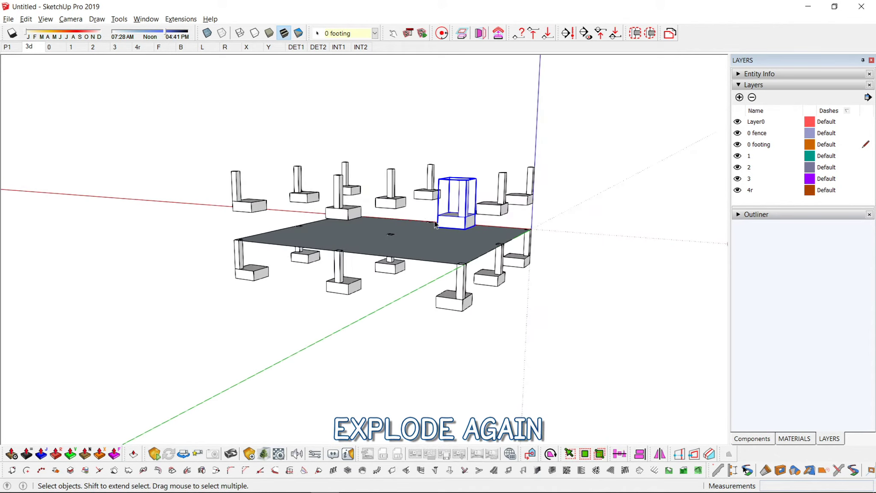
middle_drag(349, 184, 189, 182)
drag(190, 182, 624, 224)
Delete the upper footing blocks and group the upper columns together
mouse_move(625, 224)
middle_down()
mouse_move(443, 286)
mouse_move(472, 211)
middle_up()
key(Delete)
drag(153, 133, 580, 241)
middle_drag(580, 240, 416, 213)
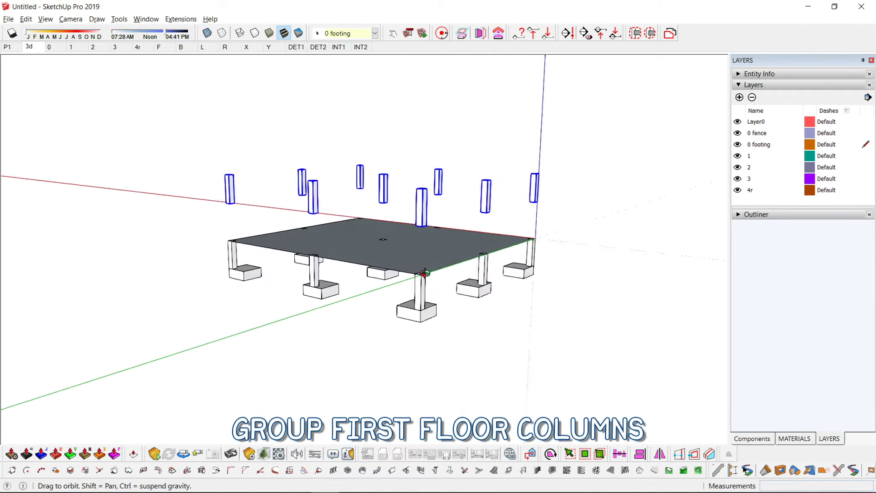
key(ctrl+g)
Move the upper column group down onto the floor slab
key(m)
click(417, 213)
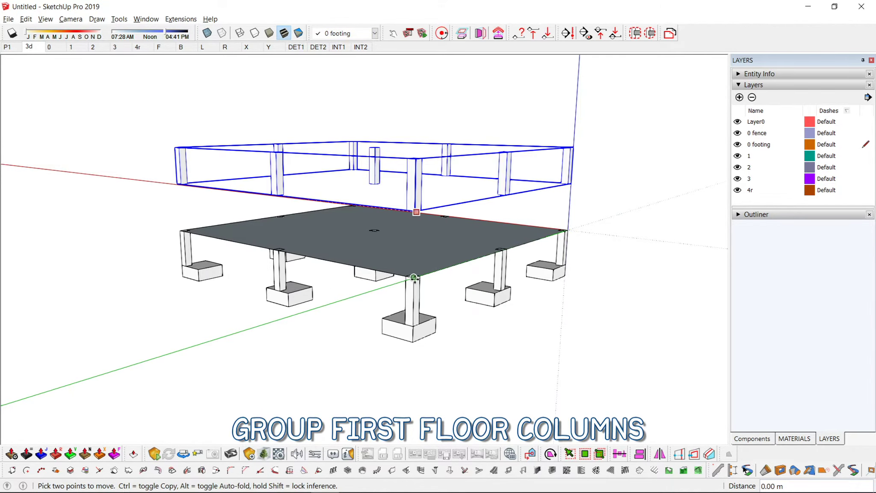
click(444, 239)
key(space)
Open the column group, select all the columns and make them unique
scroll(409, 242, up, 2)
double_click(410, 242)
click(410, 242)
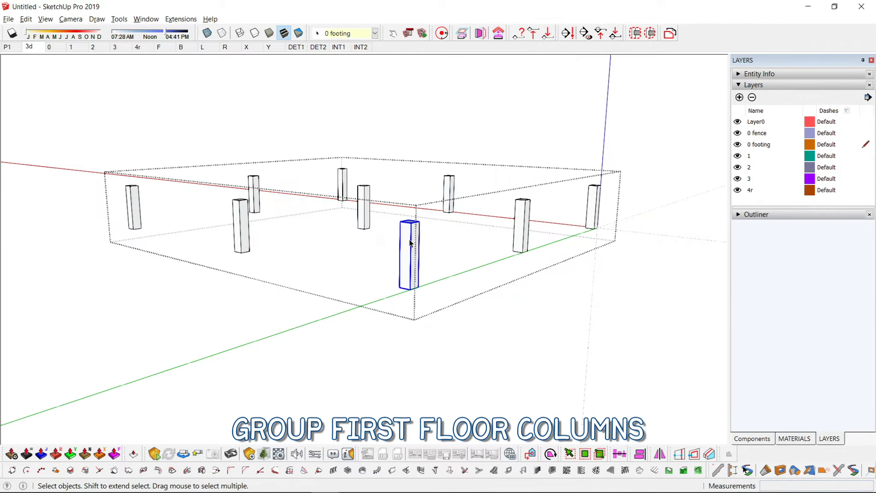
double_click(409, 242)
scroll(409, 243, down, 1)
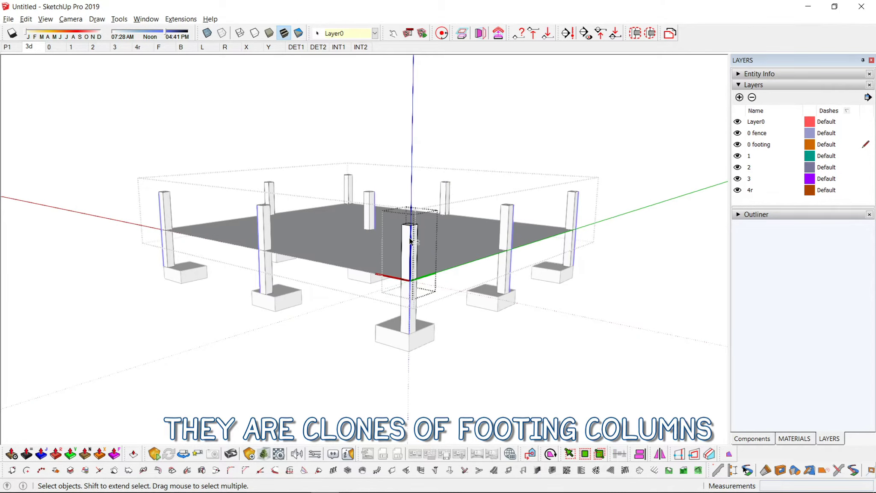
key(h)
key(h)
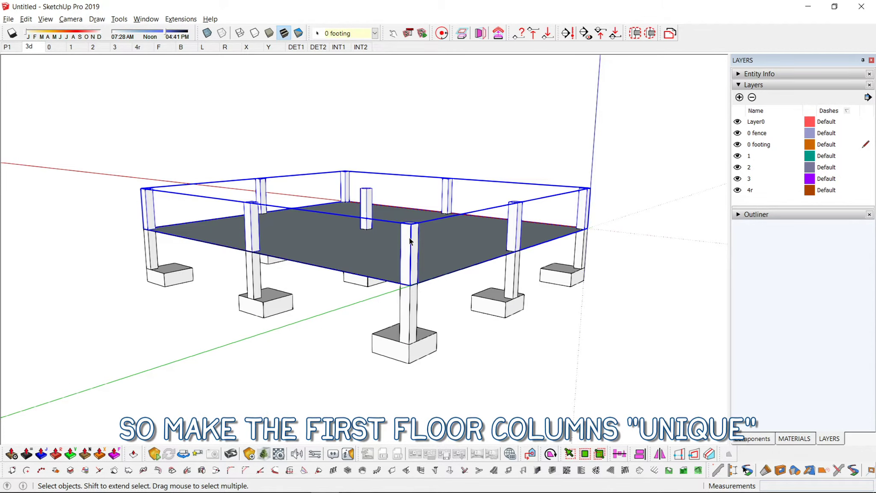
double_click(409, 241)
click(410, 240)
key(ctrl+a)
right_click(409, 241)
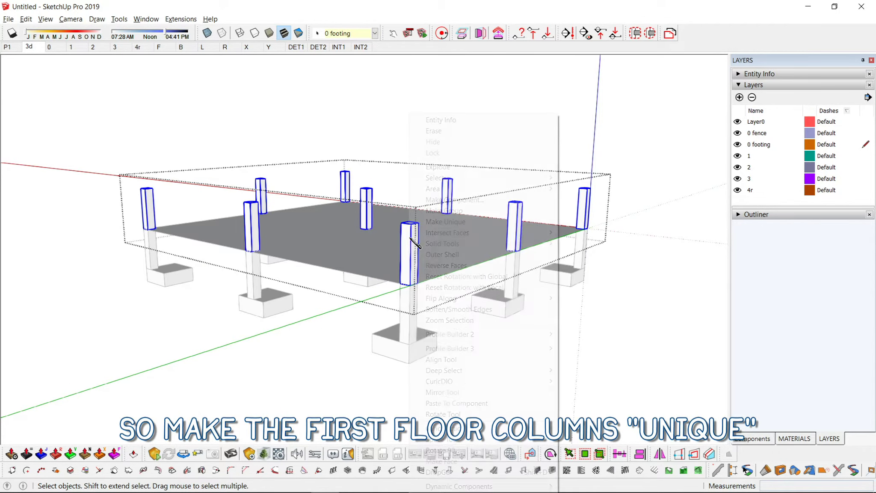
click(446, 221)
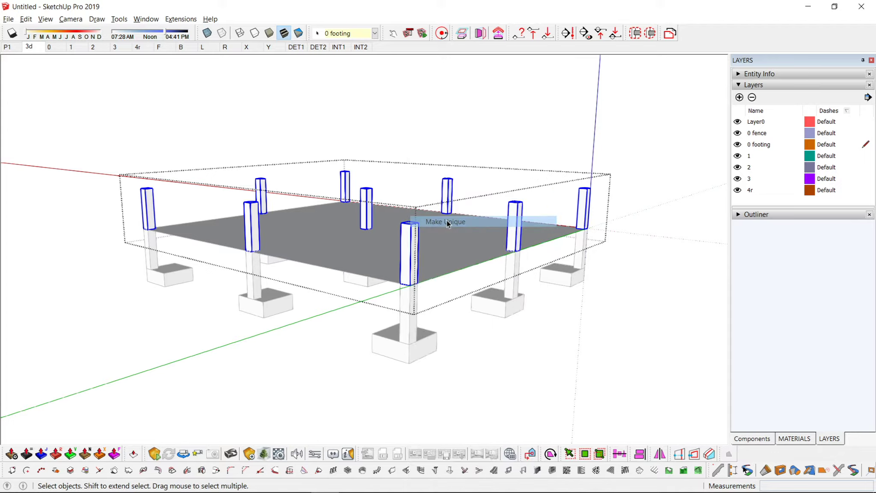
Push/Pull the unique upper columns up to a taller height
middle_drag(446, 220, 409, 278)
scroll(377, 295, up, 2)
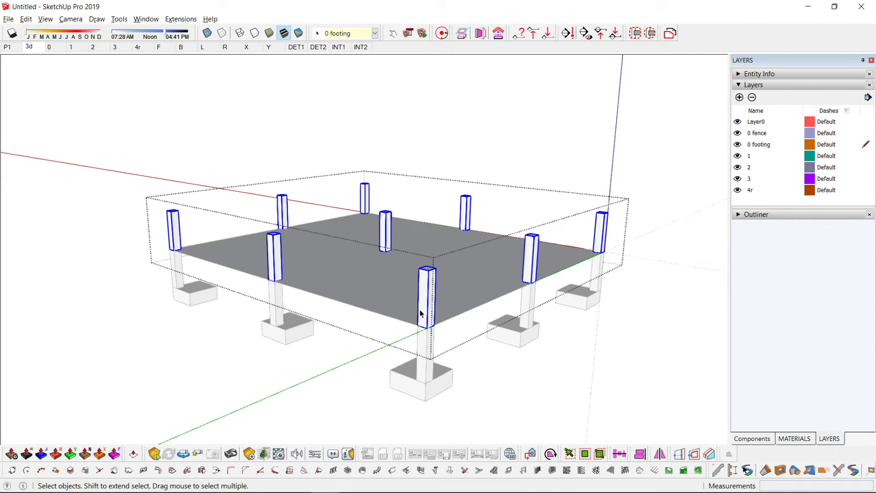
double_click(419, 309)
key(p)
drag(424, 246, 430, 221)
key(space)
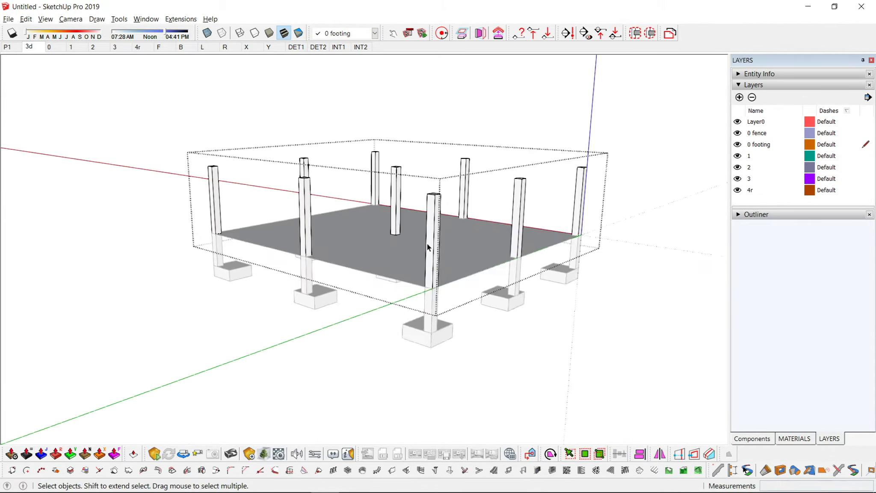
middle_drag(428, 246, 205, 361)
scroll(274, 234, up, 3)
scroll(274, 239, up, 2)
scroll(284, 274, up, 2)
key(r)
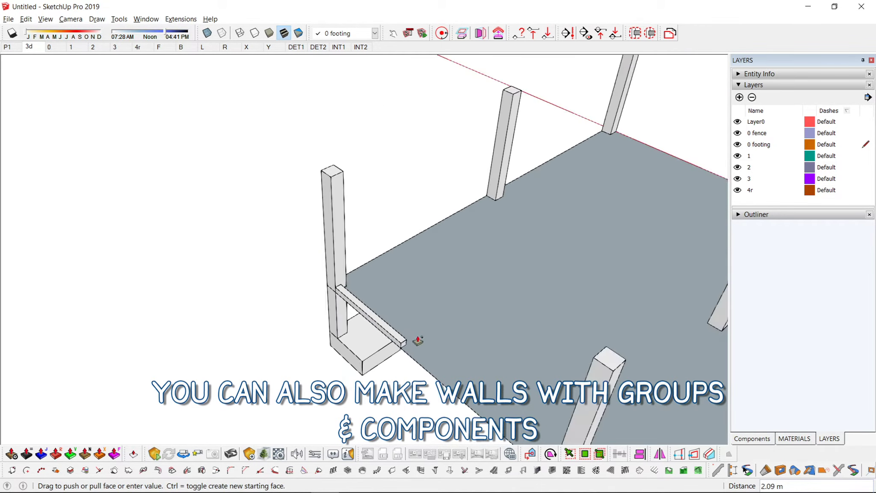
Turn the wall group into a component named ext wall
right_click(401, 238)
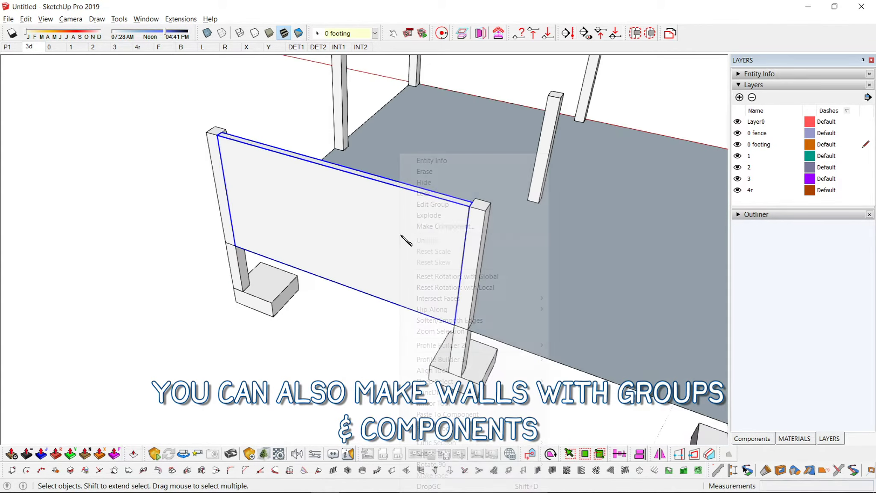
click(453, 234)
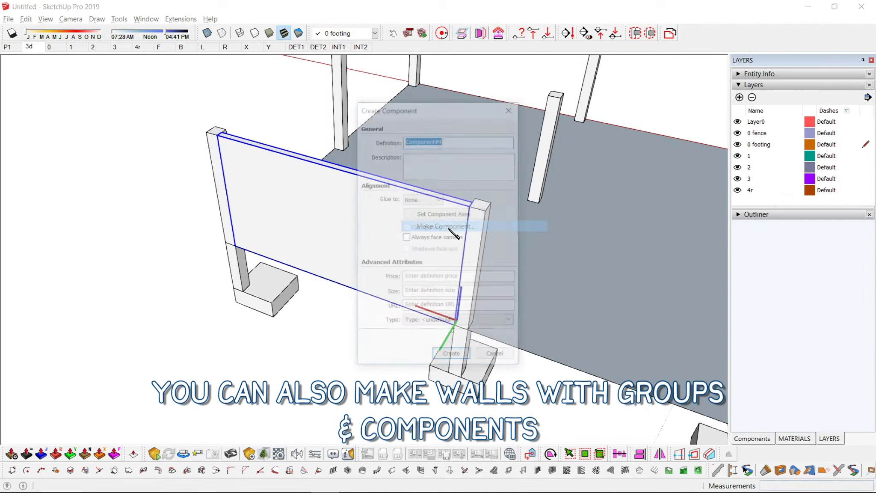
key(Return)
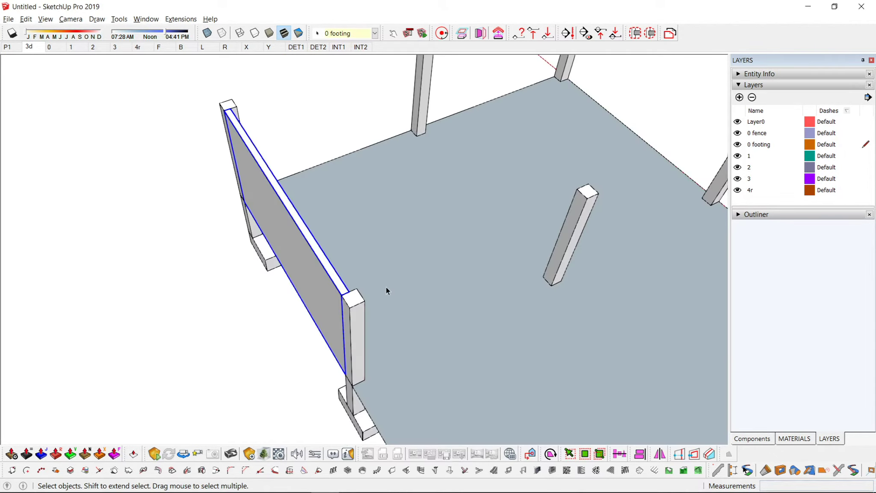
Copy the wall along the floor edge with Move+Ctrl
key(m)
scroll(386, 291, up, 3)
click(316, 305)
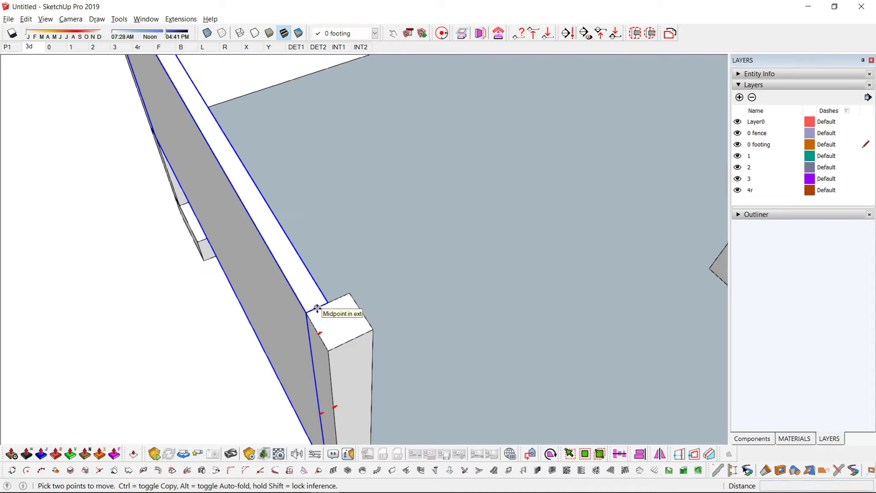
middle_drag(316, 304, 407, 284)
key(ctrl)
click(448, 295)
Rotate the wall copy so it spans across the floor slab
key(space)
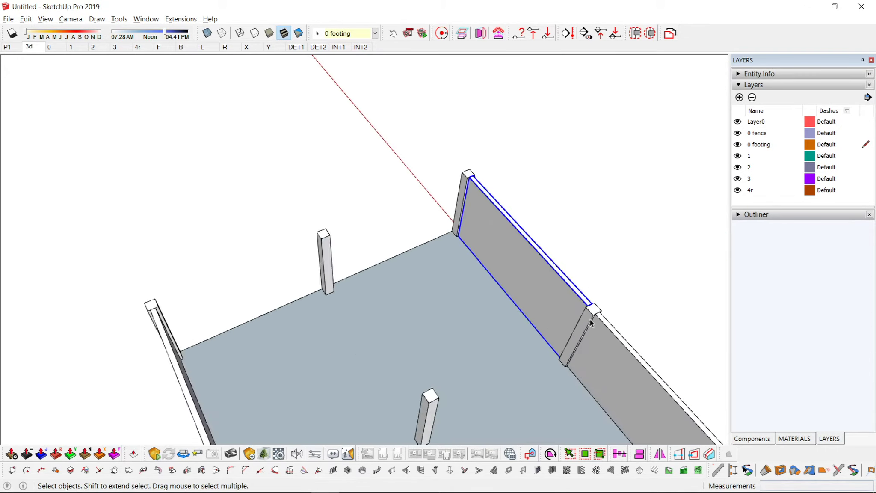
key(q)
click(558, 264)
click(454, 361)
key(space)
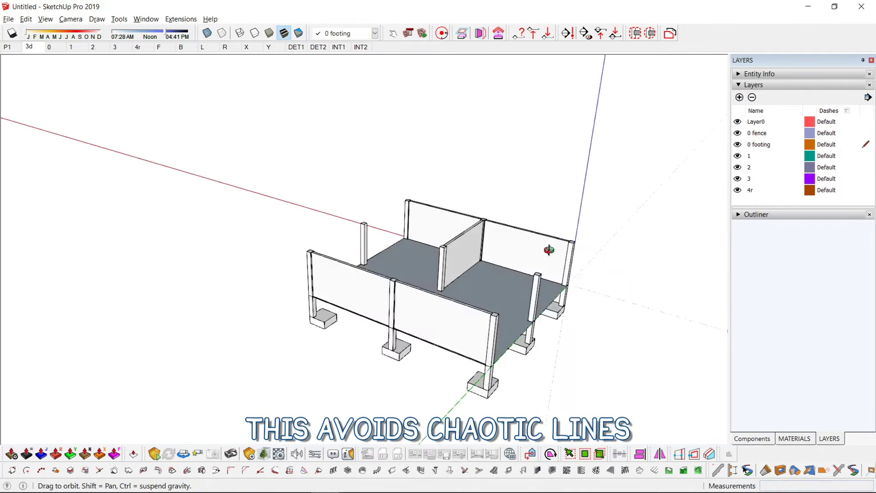
middle_drag(549, 250, 319, 364)
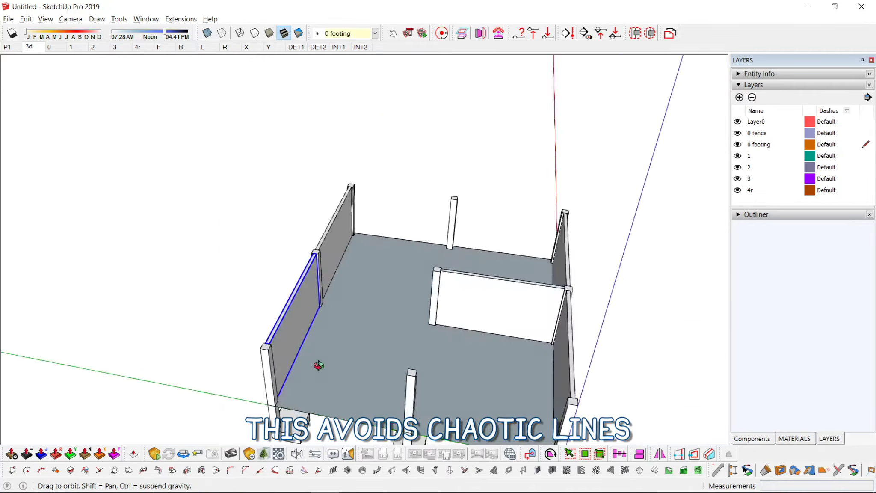
click(497, 191)
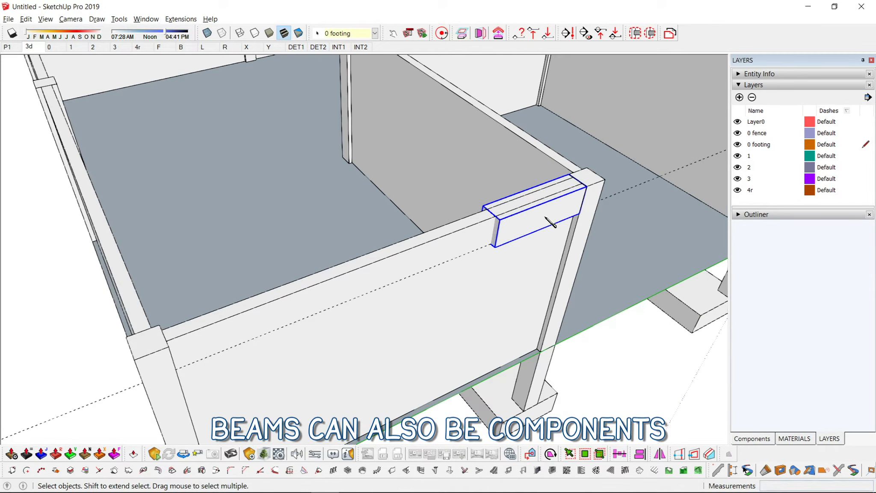
Make the short beam block on the wall top a component named beam
right_click(544, 214)
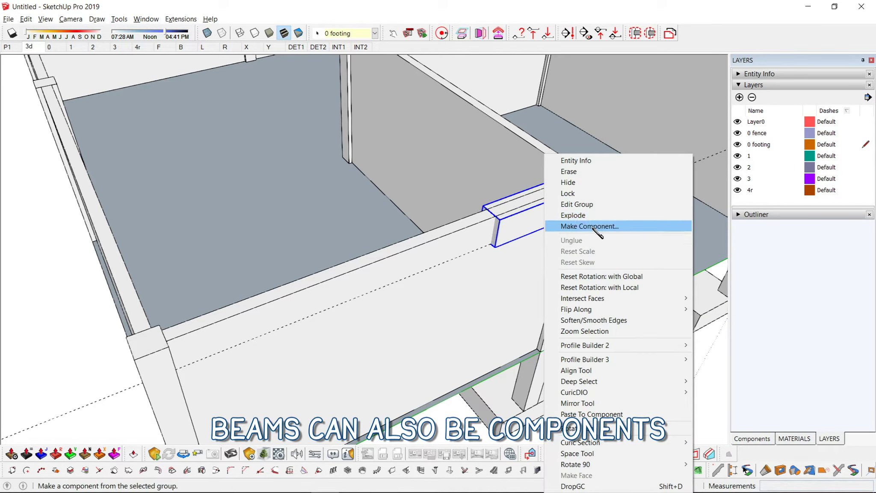
click(594, 226)
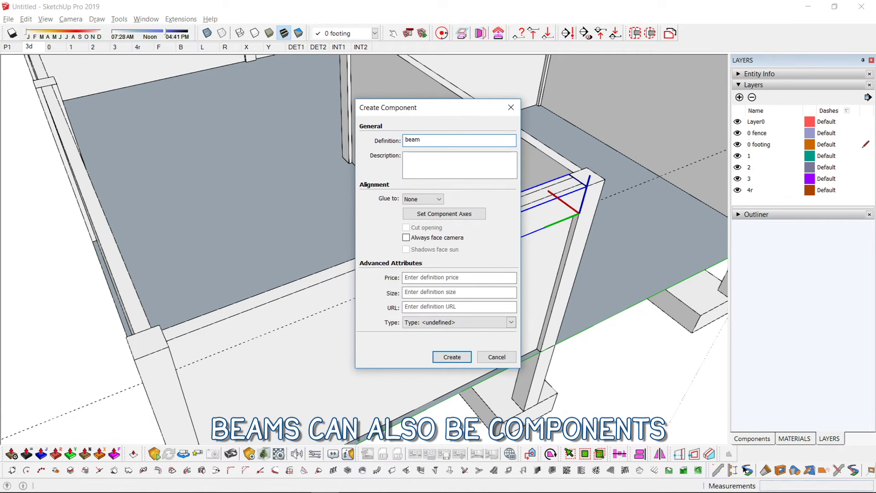
key(Return)
key(Return)
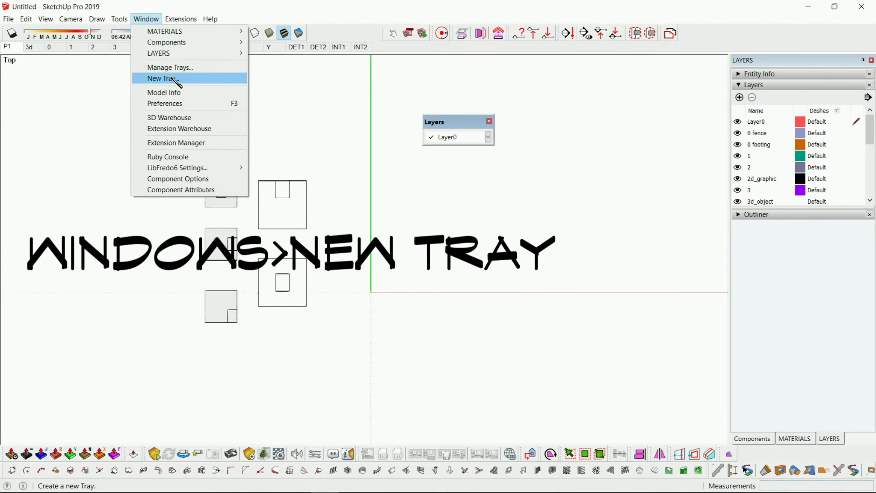
Create Tray 1 with the Layers panel and add a layer named 1
click(175, 81)
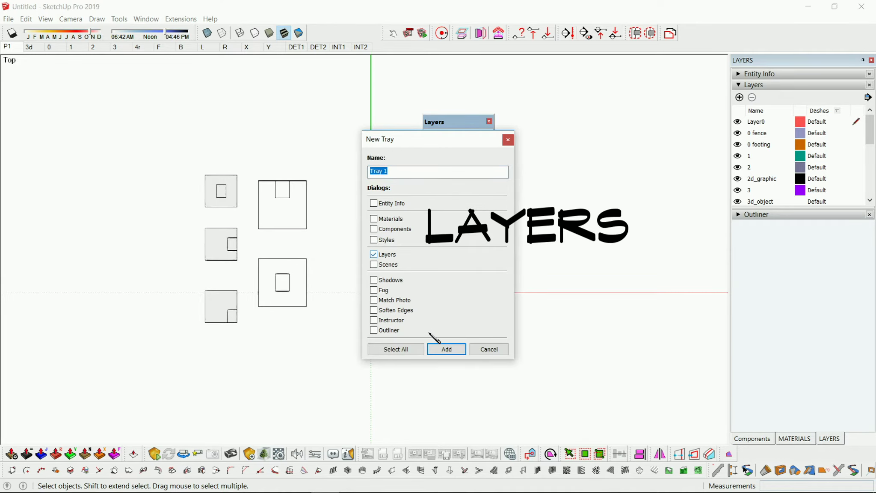
click(446, 348)
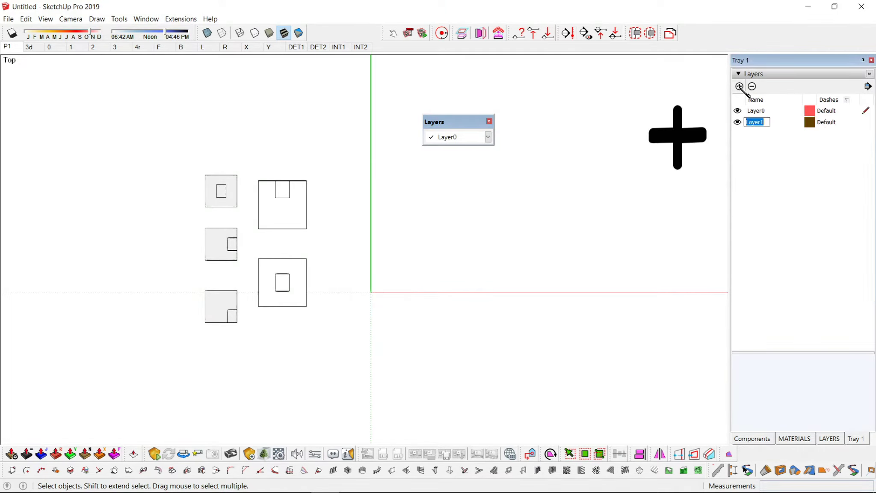
click(665, 198)
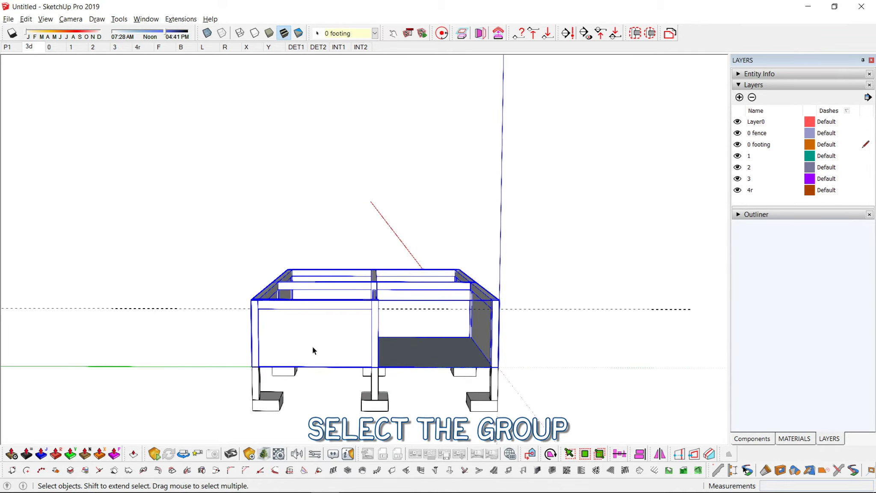
Put the selected ground-floor frame on layer 1
click(348, 34)
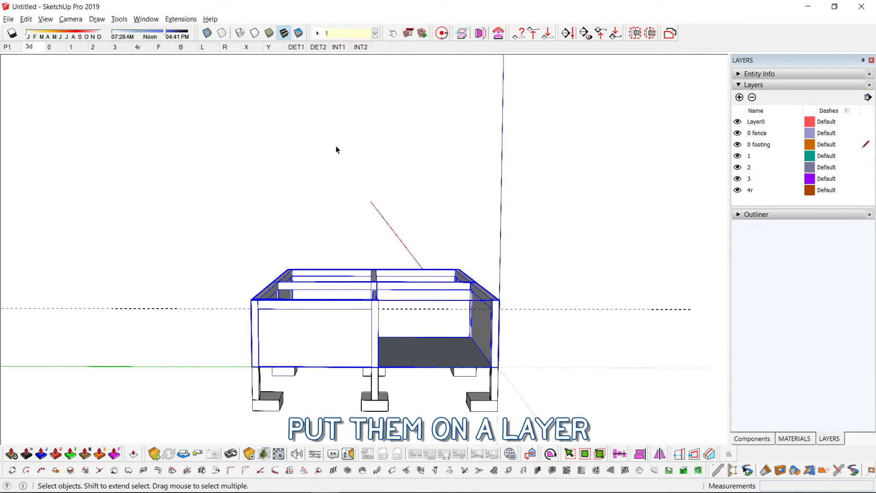
middle_drag(318, 301, 449, 248)
mouse_move(324, 297)
middle_down()
mouse_move(531, 349)
mouse_move(429, 301)
middle_up()
scroll(429, 302, up, 2)
click(428, 314)
Copy the frame up one storey with Move+Ctrl and put the copy on layer 2
click(409, 365)
key(ctrl)
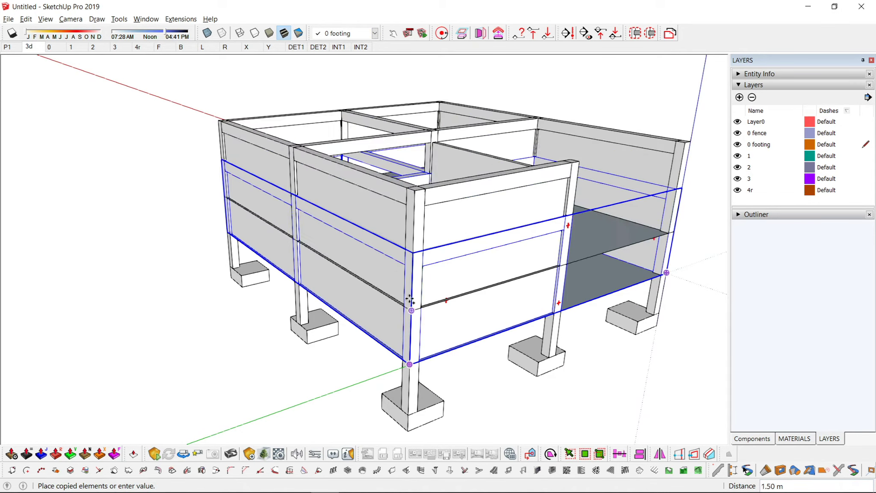
click(413, 253)
key(space)
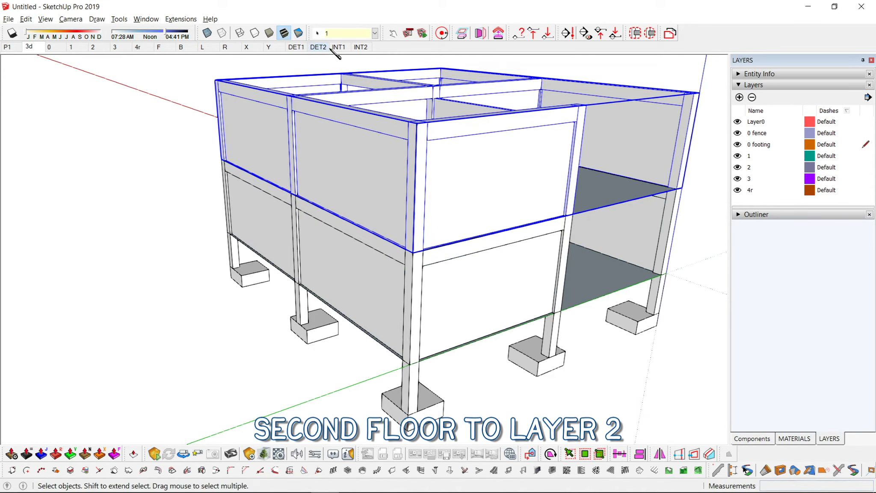
click(342, 34)
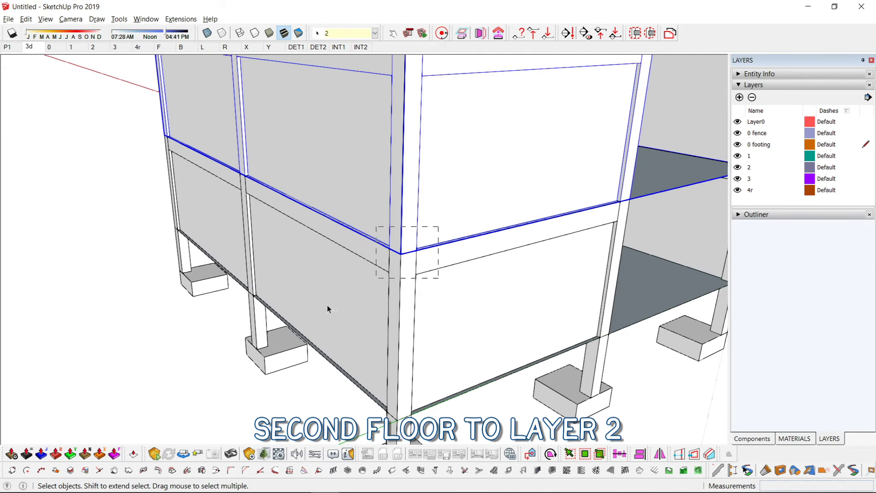
scroll(327, 304, down, 5)
mouse_move(361, 334)
middle_down()
mouse_move(172, 266)
mouse_move(250, 225)
mouse_move(657, 213)
middle_up()
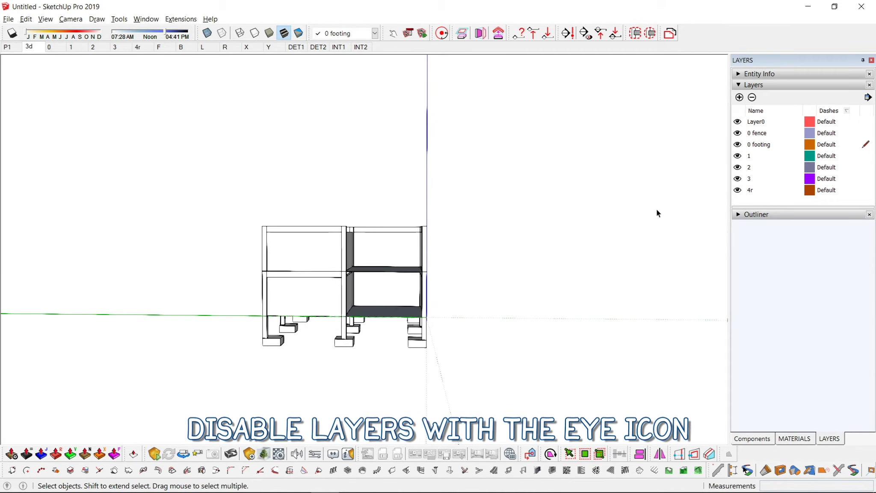
Make layers 2 and 0 visible and step through scenes 1, 0 and 2
click(738, 167)
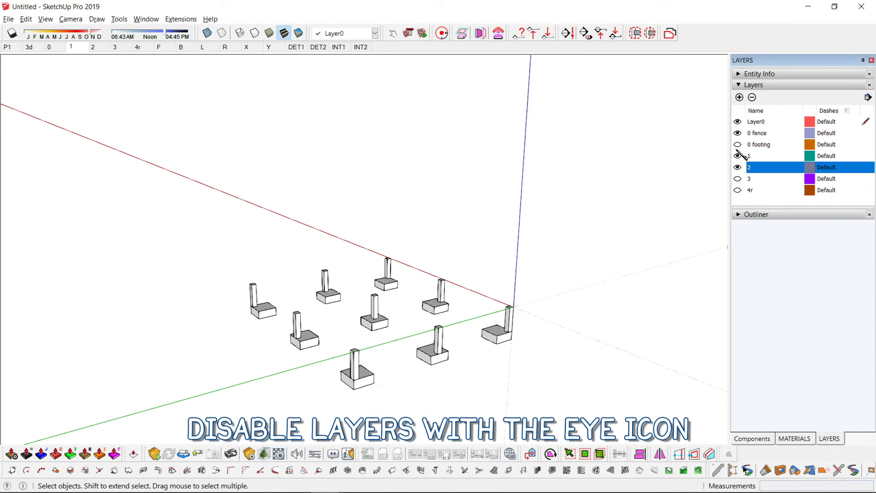
click(738, 144)
mouse_move(533, 186)
middle_down()
mouse_move(329, 257)
mouse_move(575, 233)
middle_up()
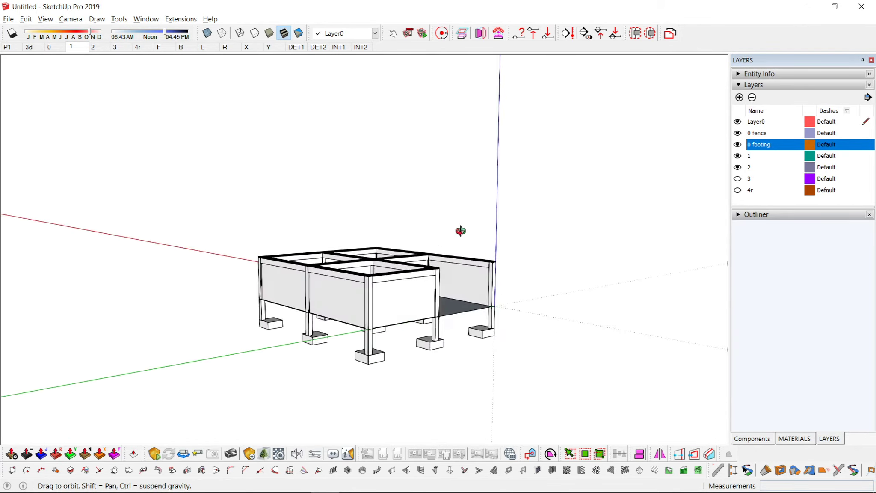
click(72, 46)
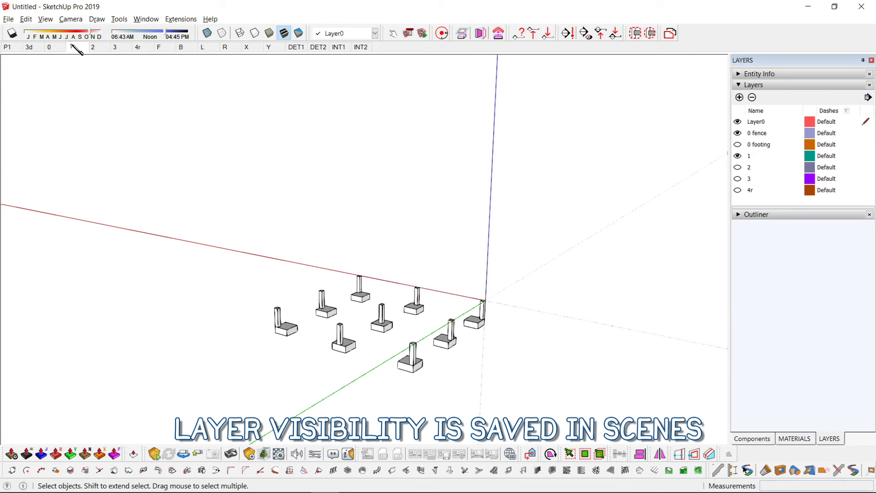
key(Page_Up)
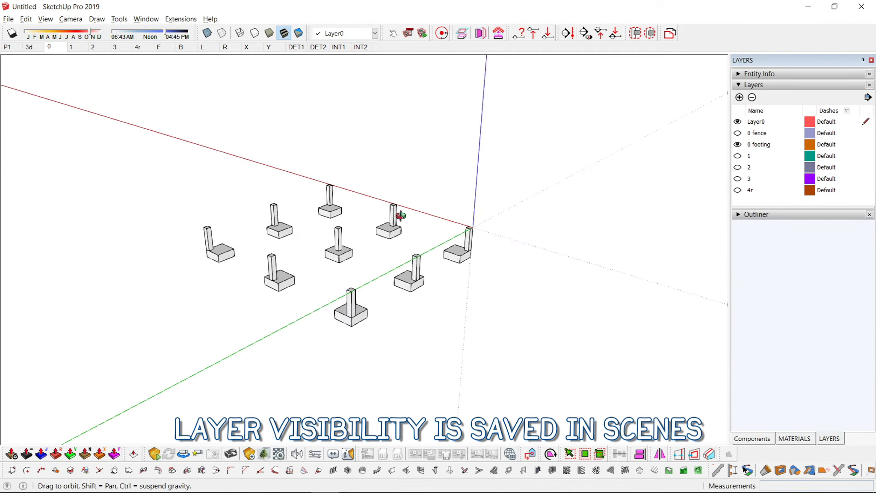
click(93, 46)
Check scenes 0 and 1, then scale the stairs down to 0.8333
middle_drag(217, 133, 123, 260)
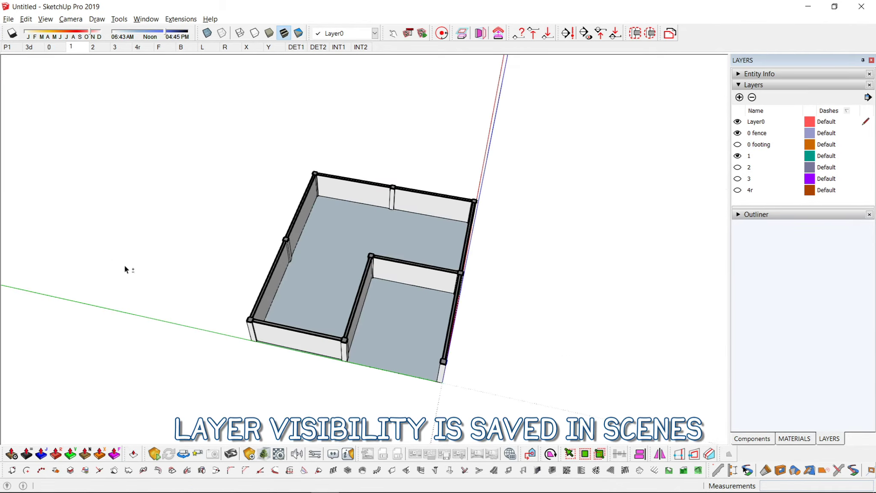
middle_drag(202, 172, 374, 141)
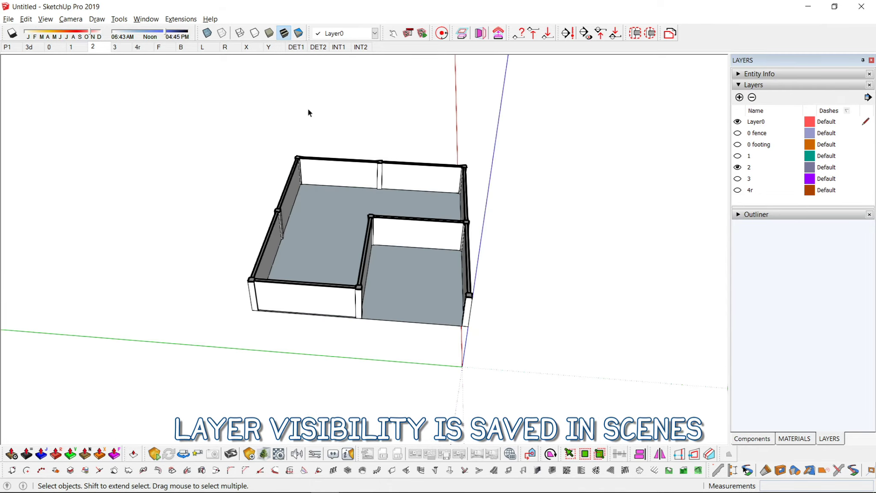
click(53, 46)
click(70, 48)
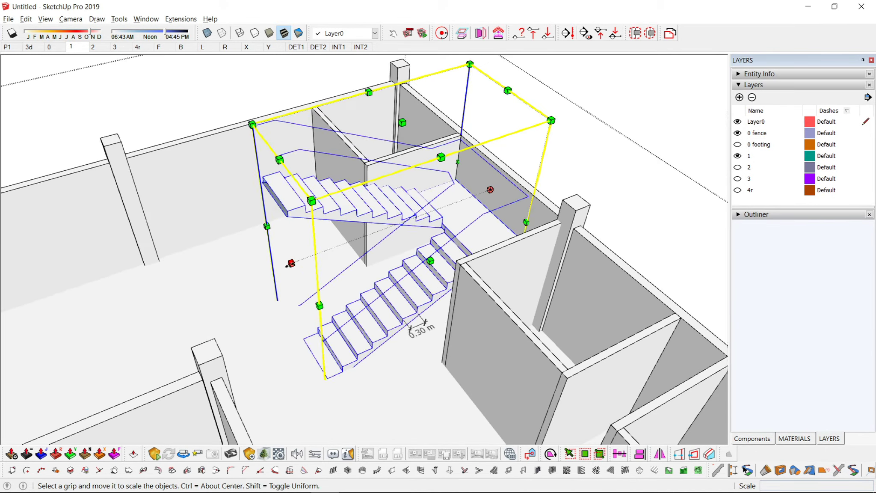
text(.8333)
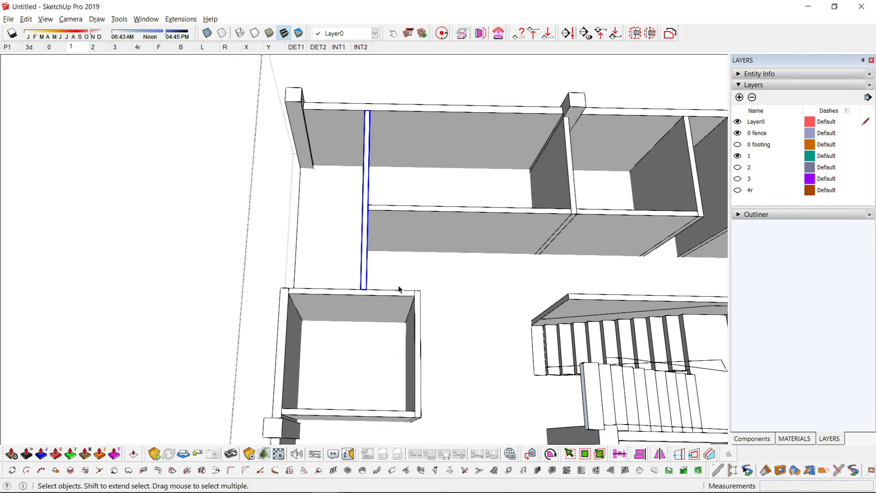
scroll(399, 289, down, 5)
Move the column along the wall into its new position
middle_drag(400, 286, 458, 225)
scroll(457, 225, up, 5)
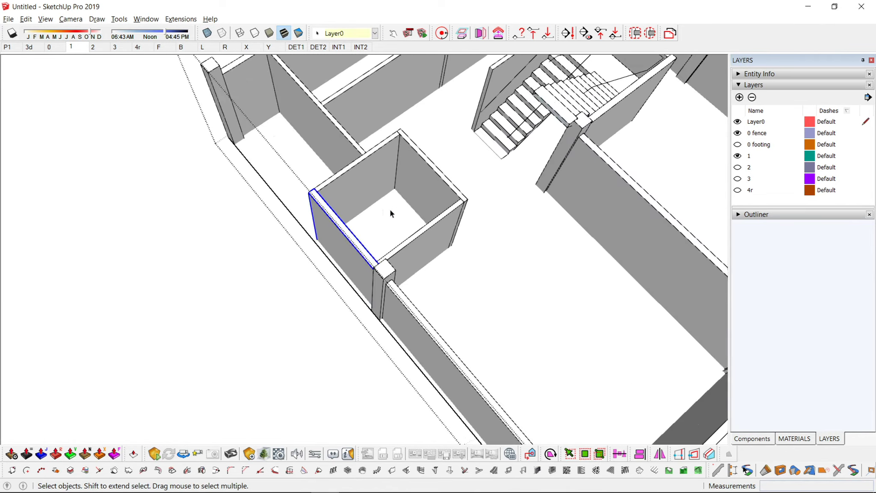
key(m)
click(379, 229)
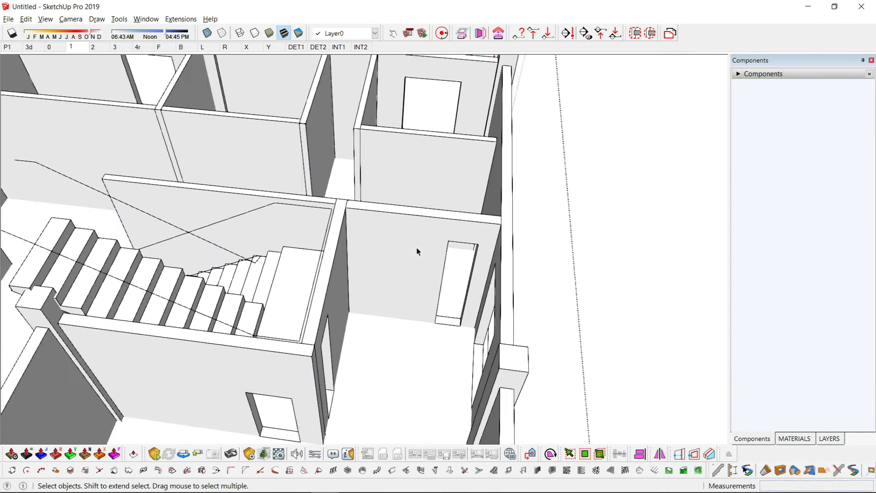
Open the door component's context menu, then save the model as Untitled.skp
right_click(472, 280)
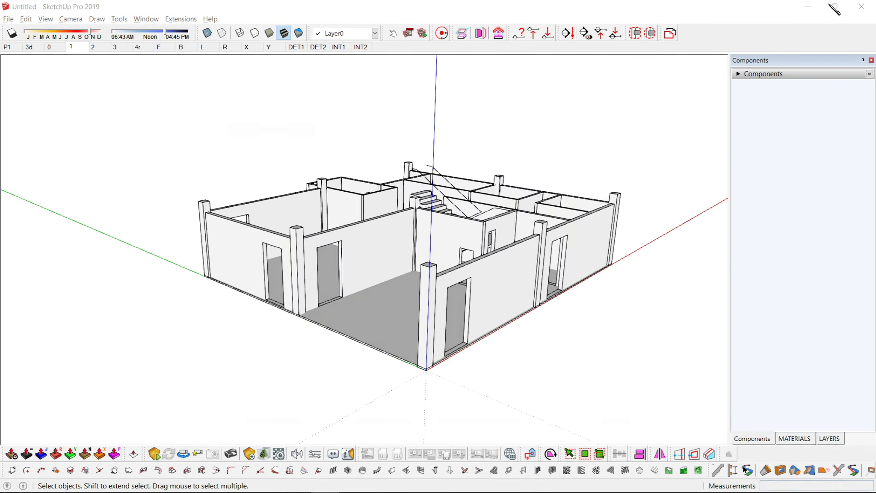
key(ctrl+s)
click(557, 418)
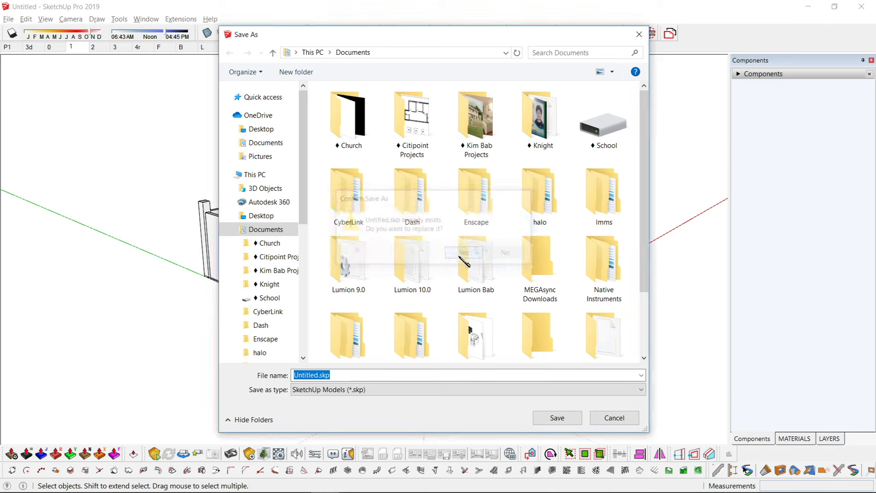
Answer Yes to replace the existing Untitled.skp file
click(460, 255)
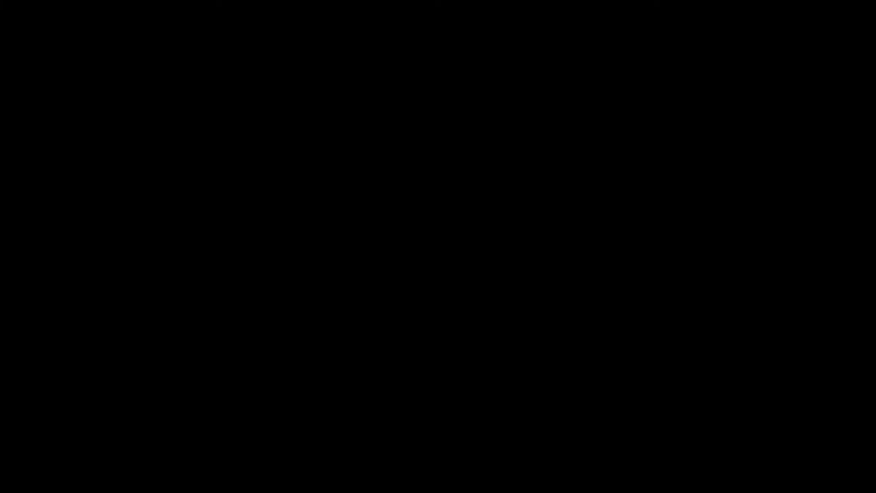